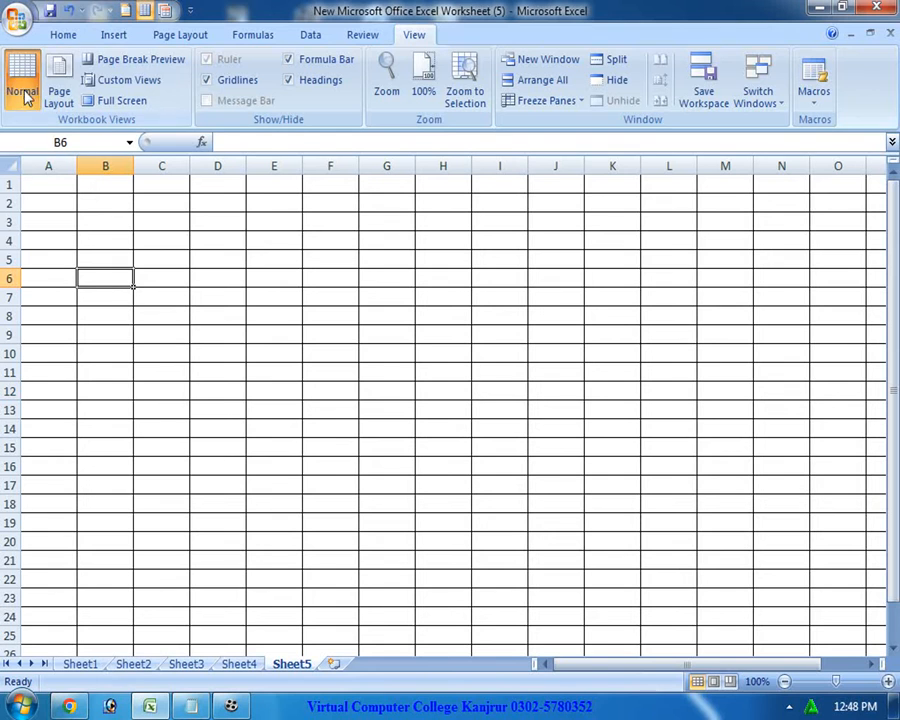
Show Sheet5 in Page Layout view and inspect the centre header and footer sections by opening each for editing
left_click(62, 98)
left_click(405, 253)
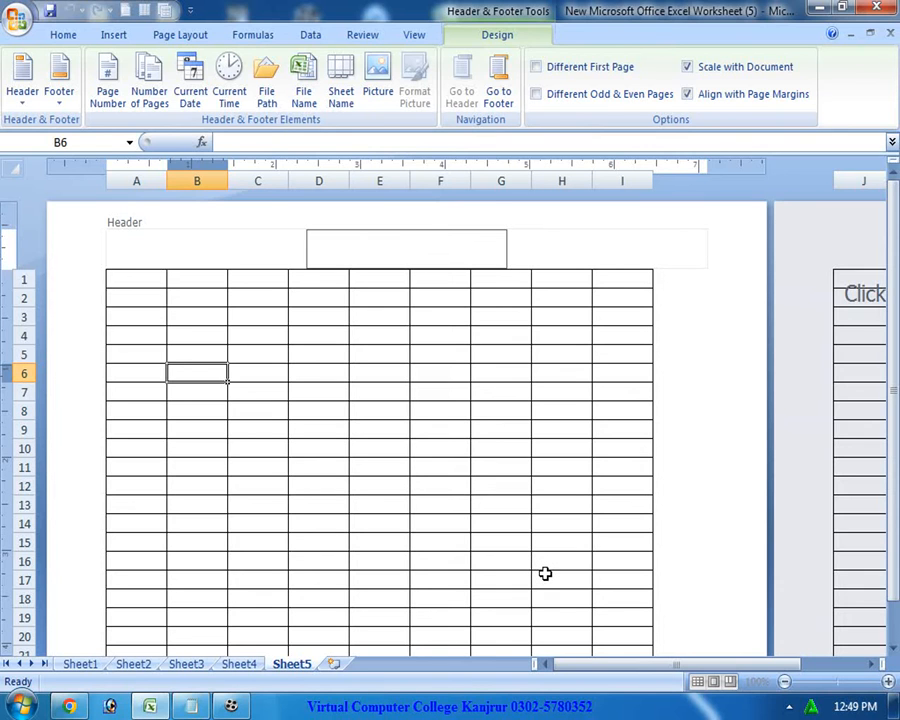
left_click_drag(892, 428, 860, 597)
left_click(895, 648)
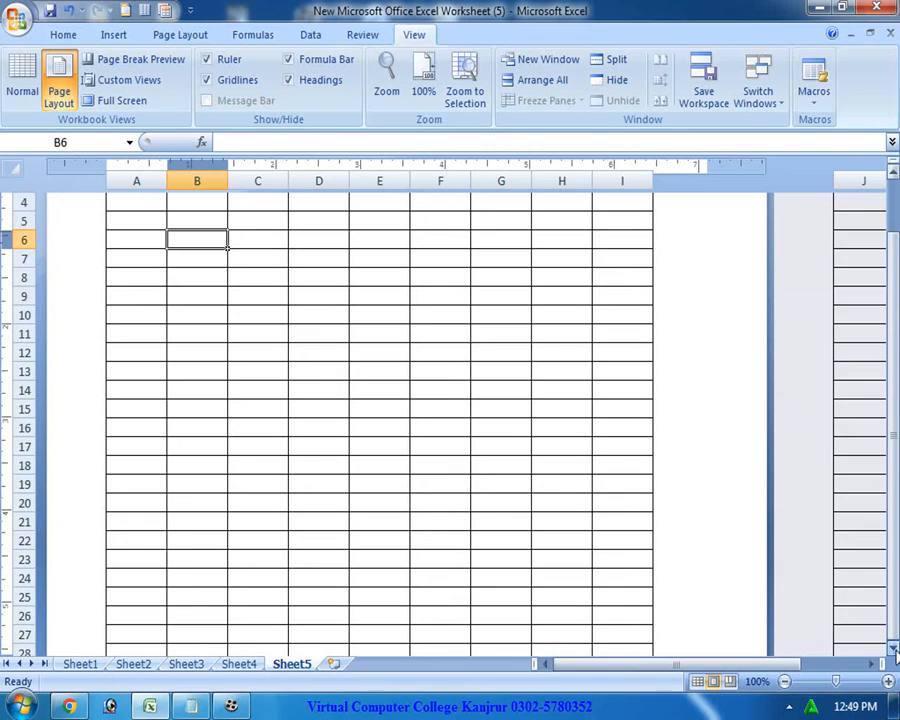
left_click_drag(895, 648, 895, 648)
scroll(665, 544, "down", 4)
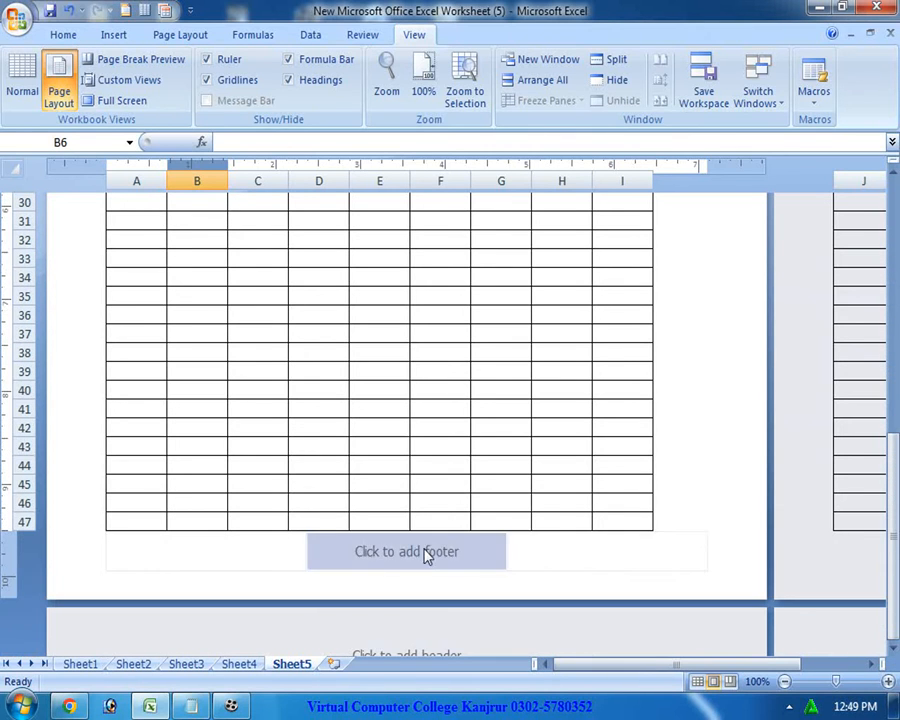
left_click(415, 558)
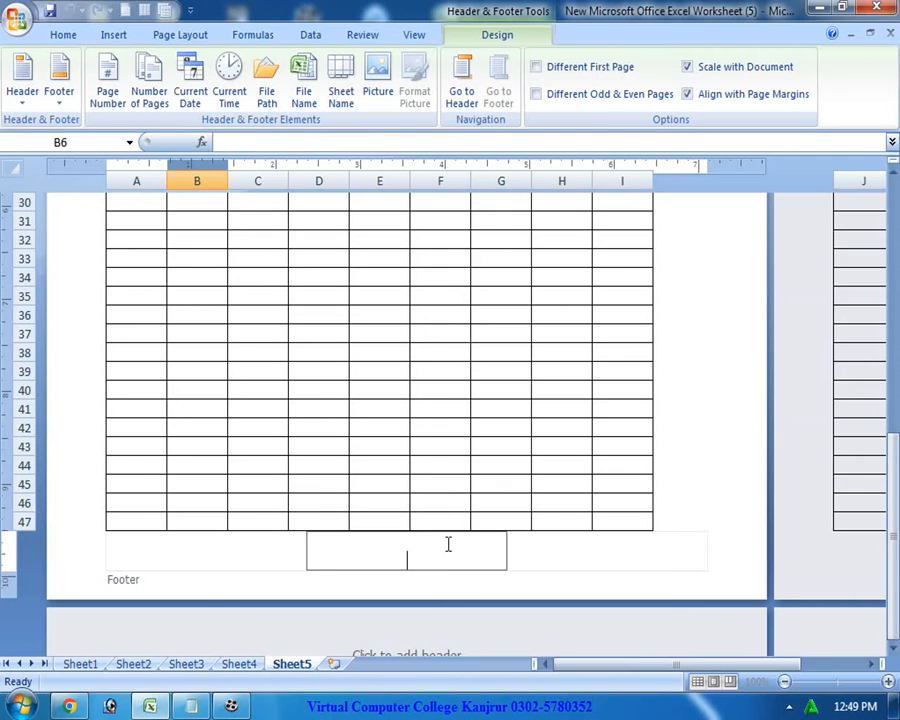
left_click(200, 587)
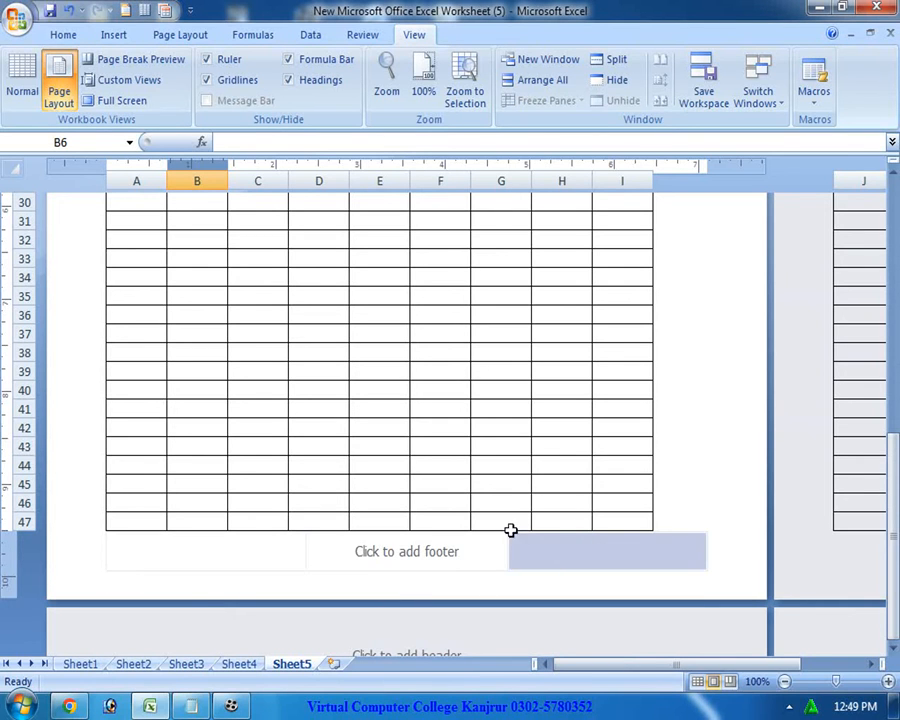
left_click_drag(897, 505, 893, 248)
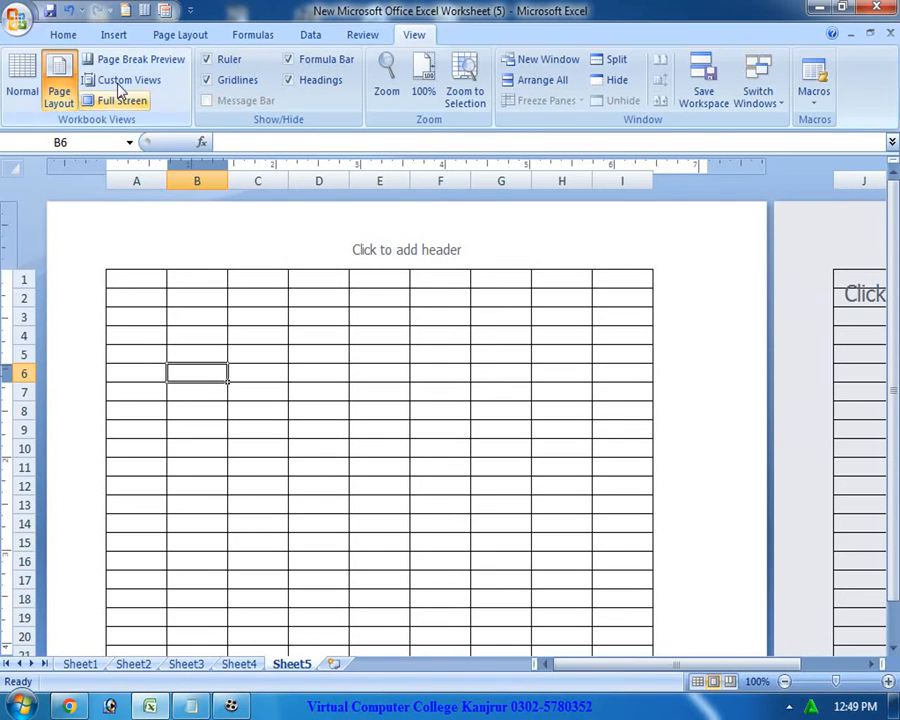
Preview Sheet5's page breaks in Page Break Preview twice, returning to Normal view each time and selecting cell E13
left_click(166, 62)
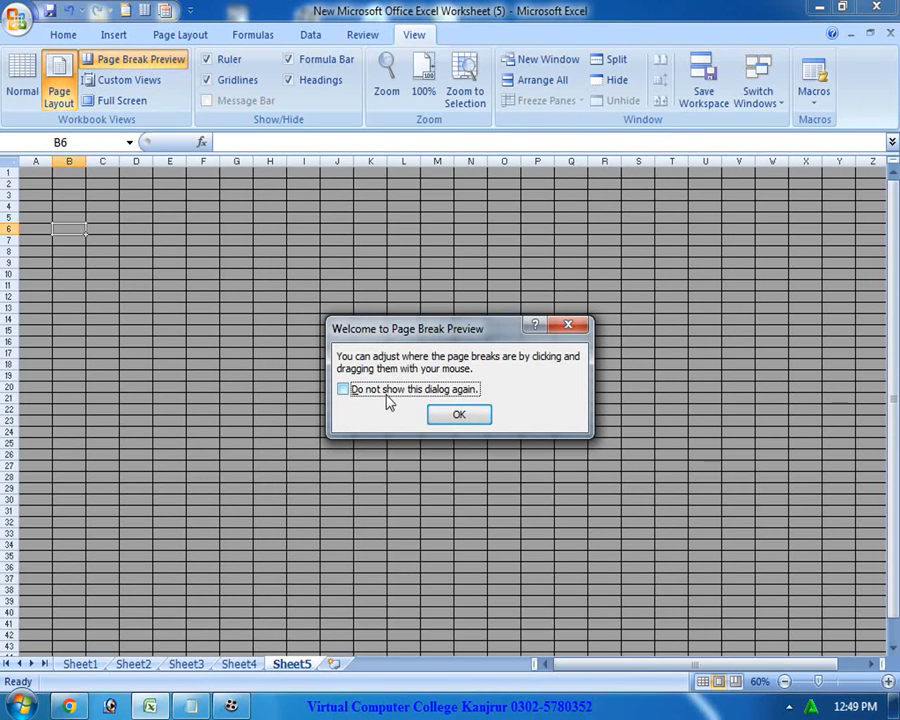
left_click(440, 414)
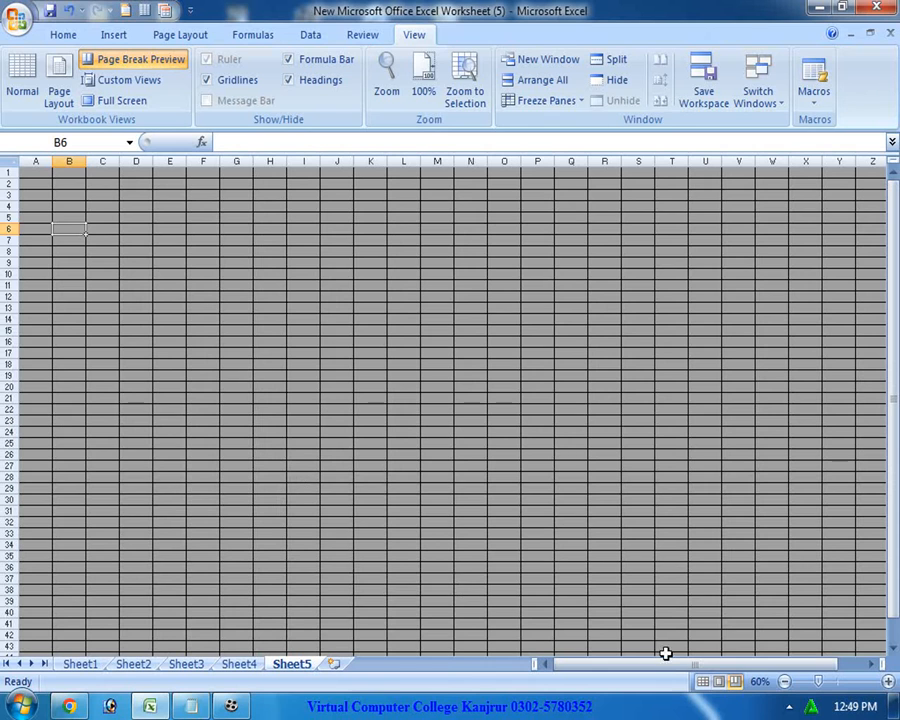
left_click(703, 681)
left_click(285, 410)
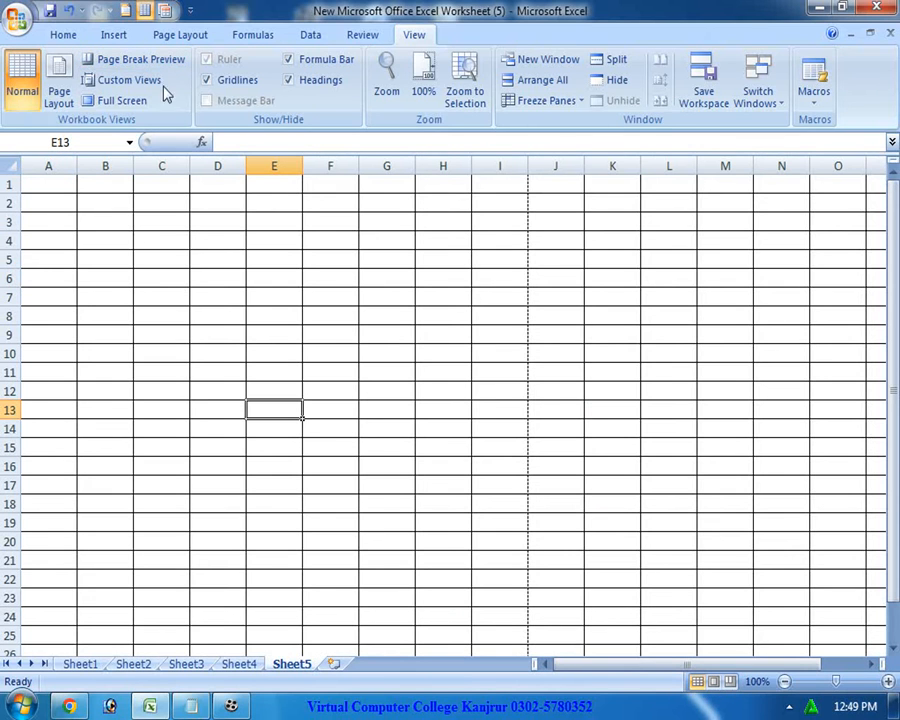
left_click(137, 62)
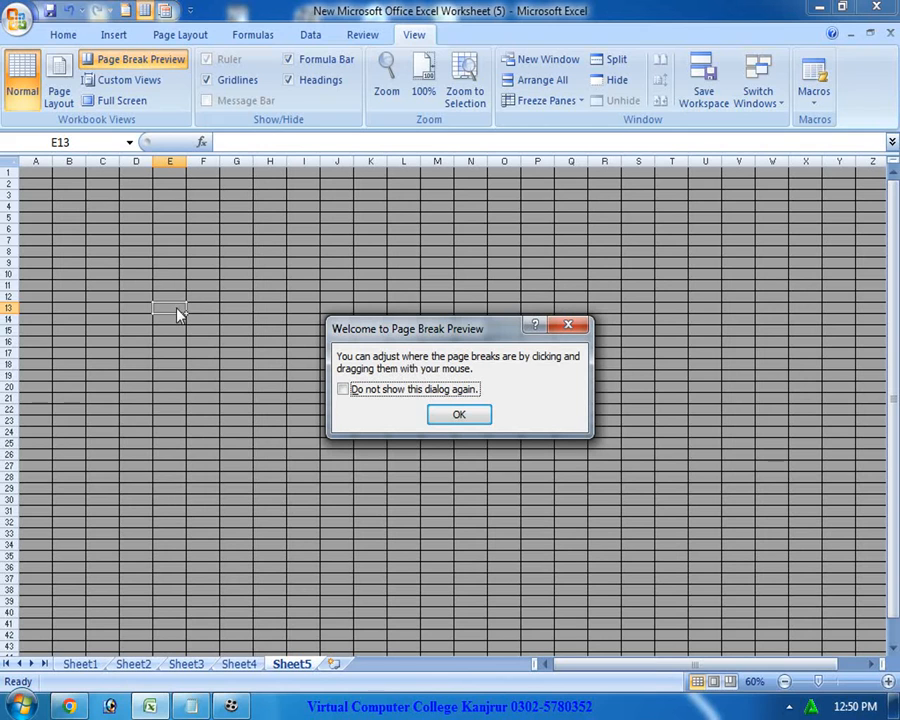
left_click(458, 415)
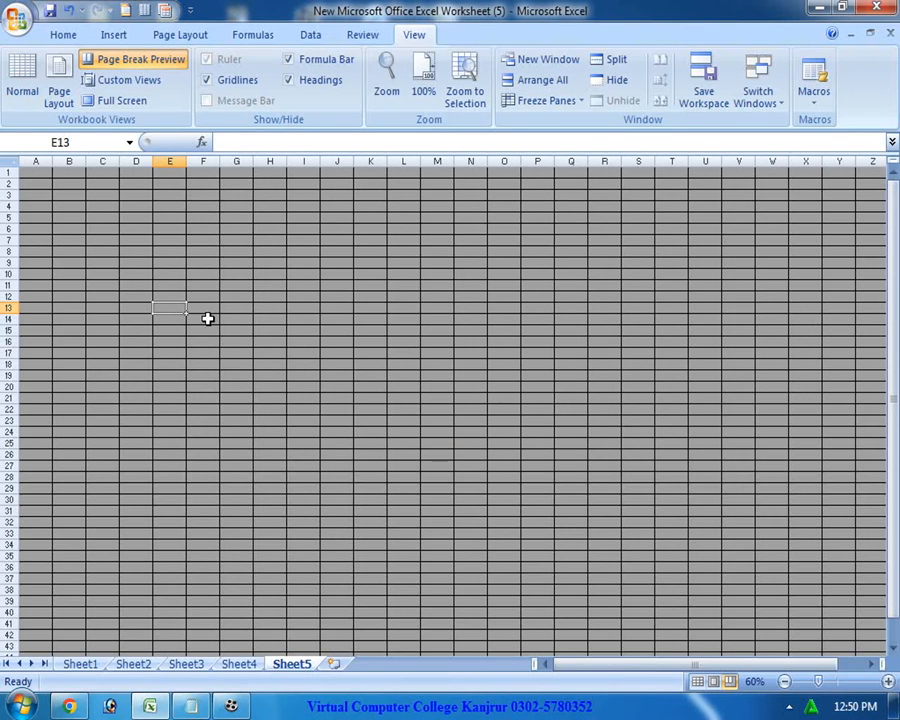
left_click(697, 681)
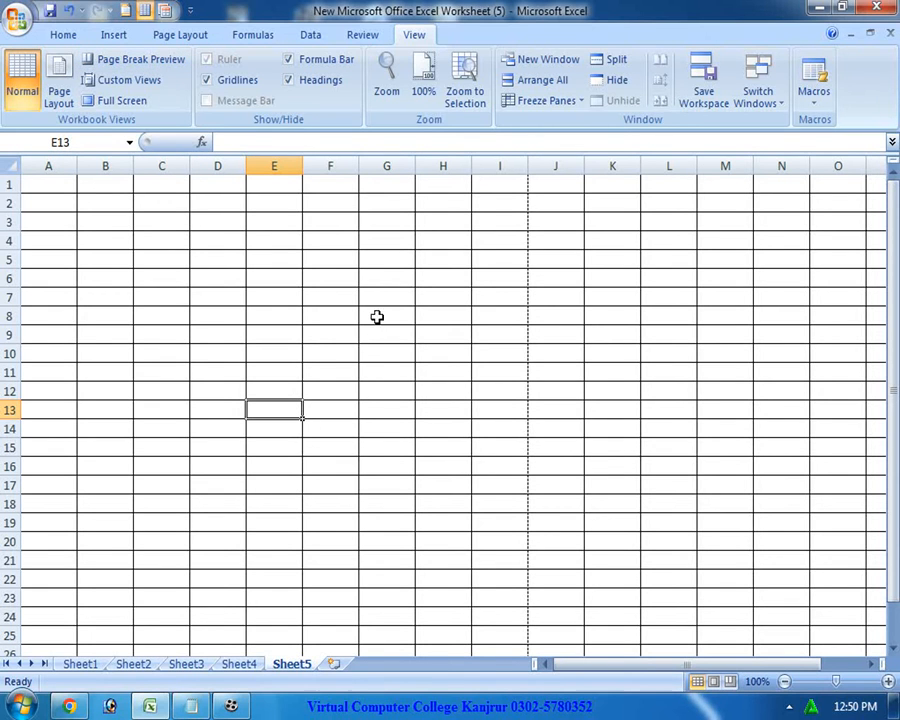
View the Custom Views dialog and close it, and show the sheet in full screen before restoring the maximized window
left_click(135, 82)
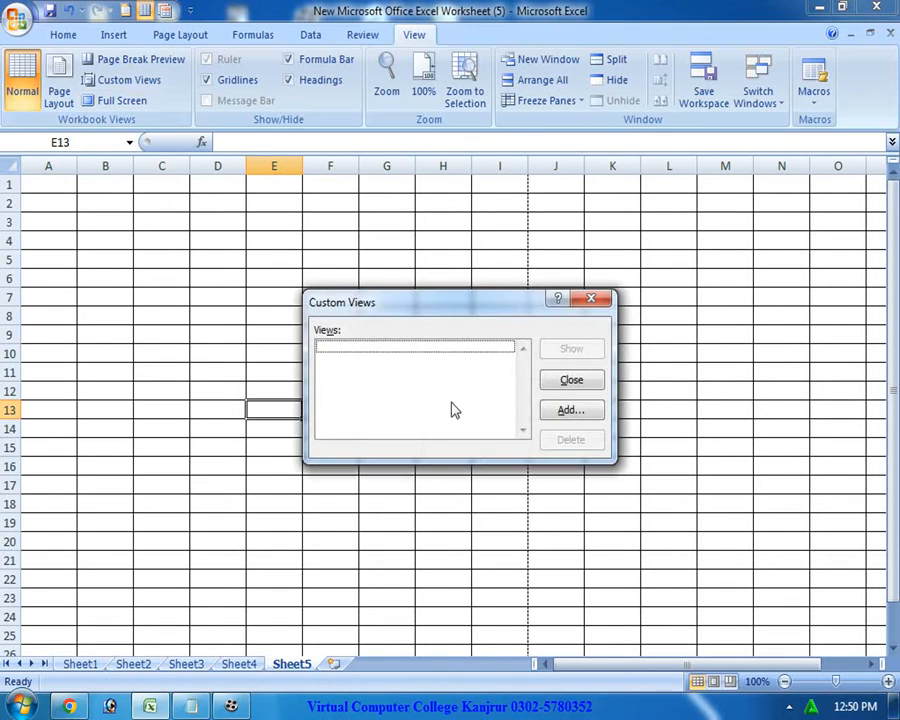
key("Escape")
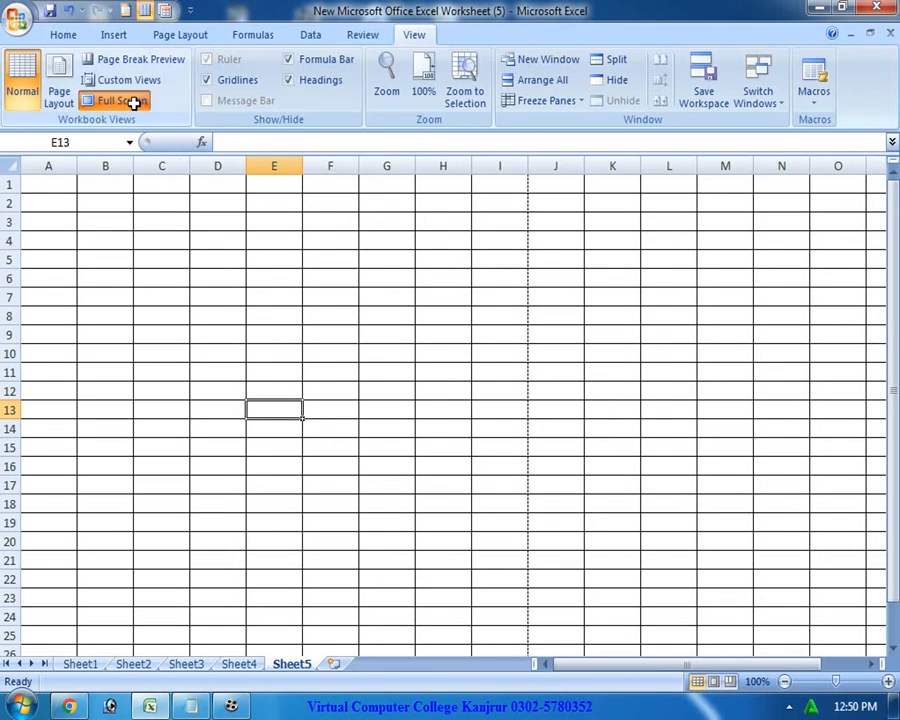
left_click(130, 101)
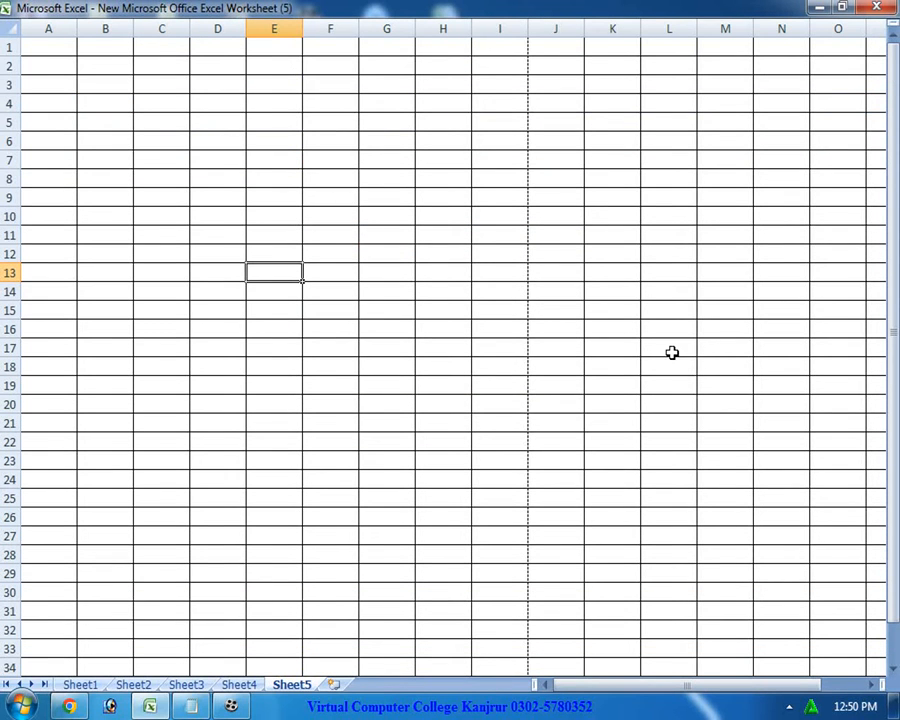
left_click(842, 7)
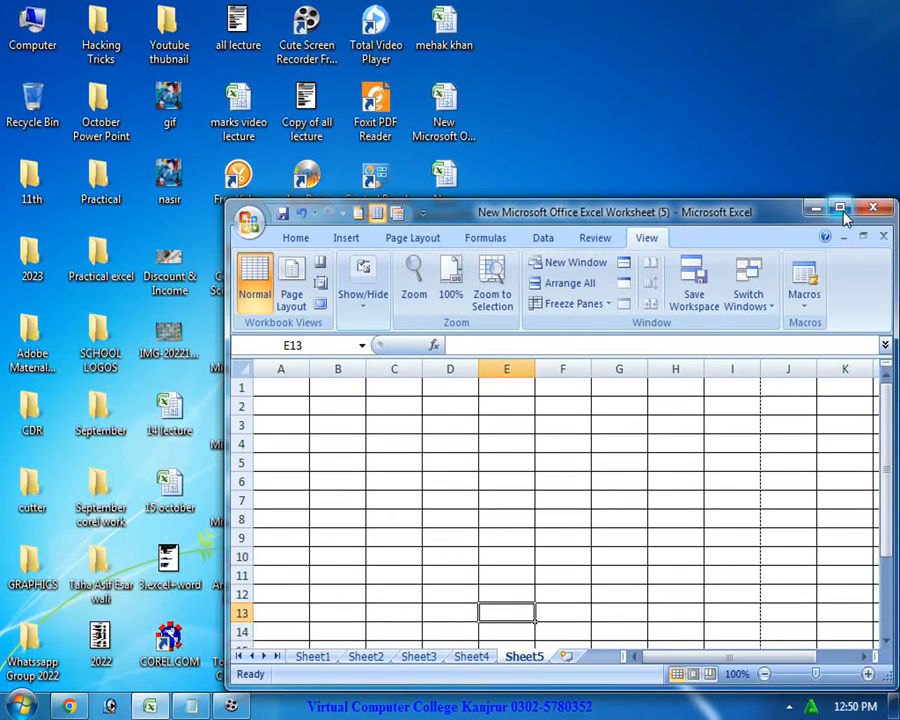
left_click(840, 208)
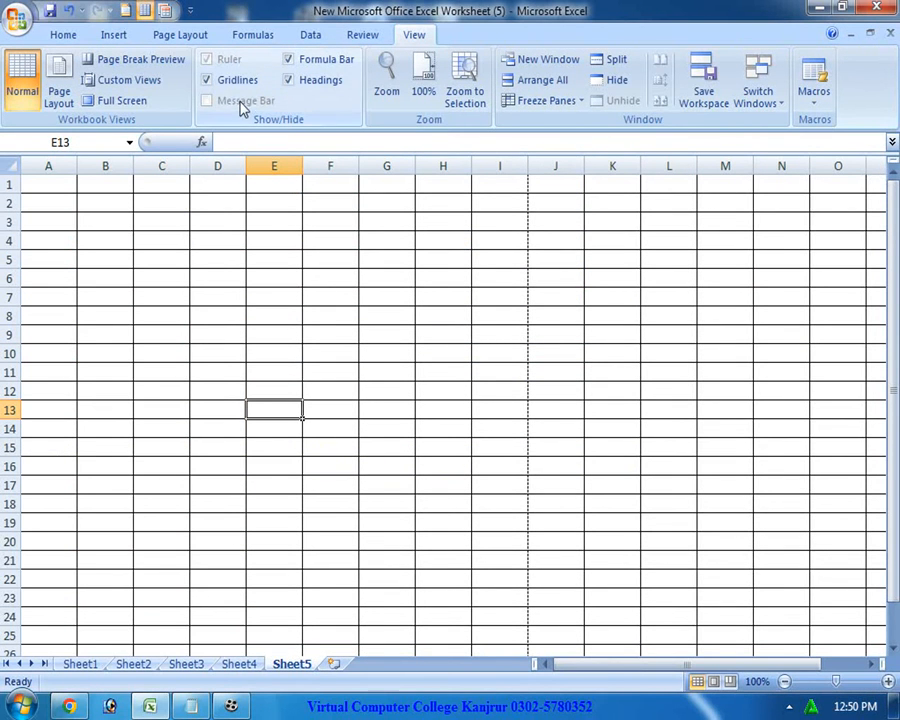
Close the workbook without saving and reopen New Microsoft Office Excel Worksheet (5) from the desktop
left_click(229, 220)
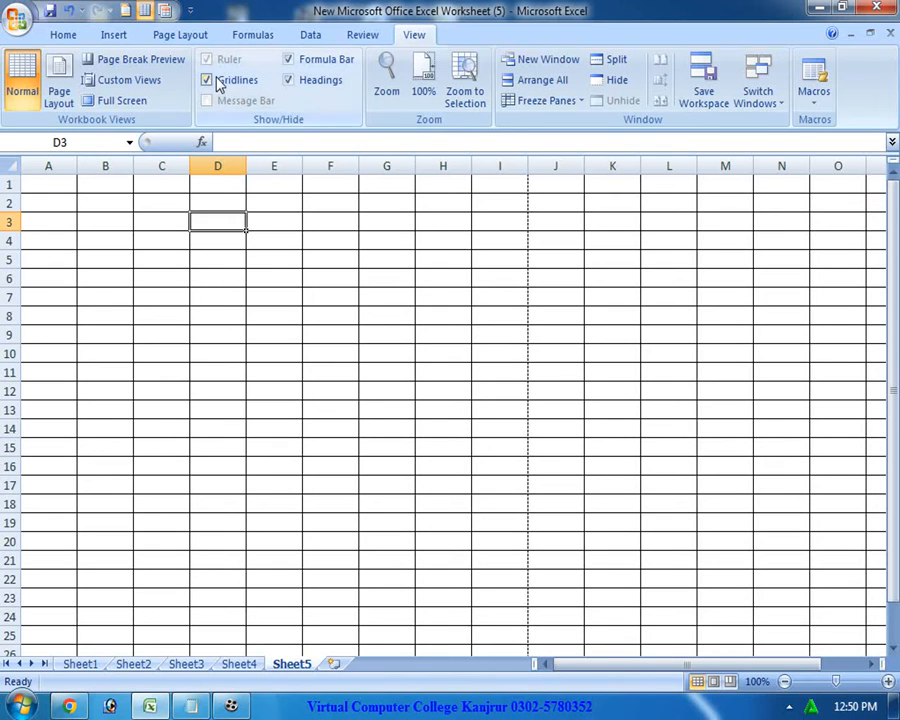
left_click(348, 374)
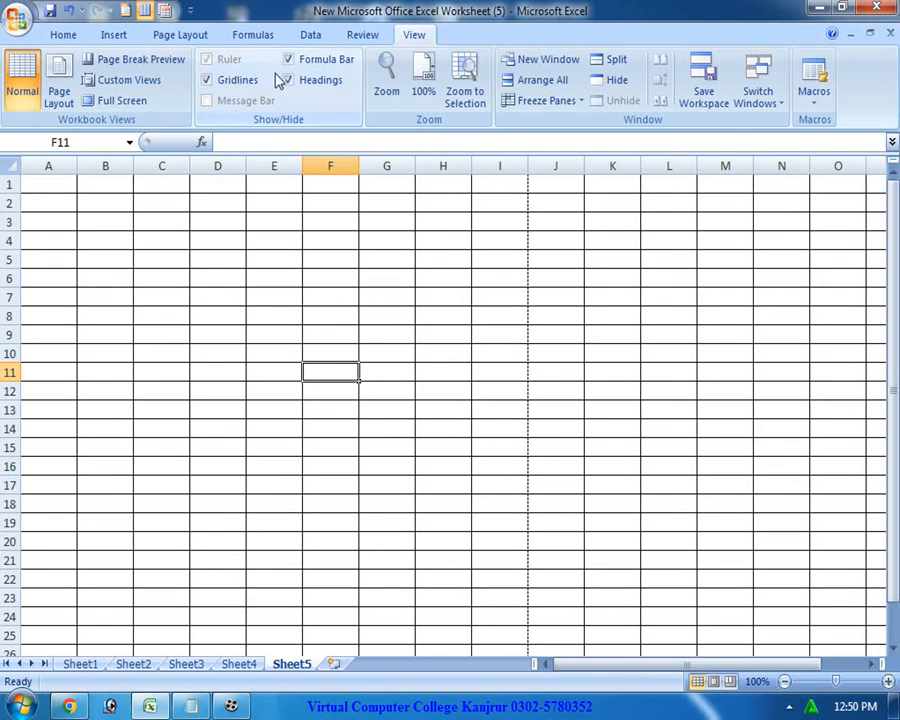
left_click(879, 8)
left_click(458, 402)
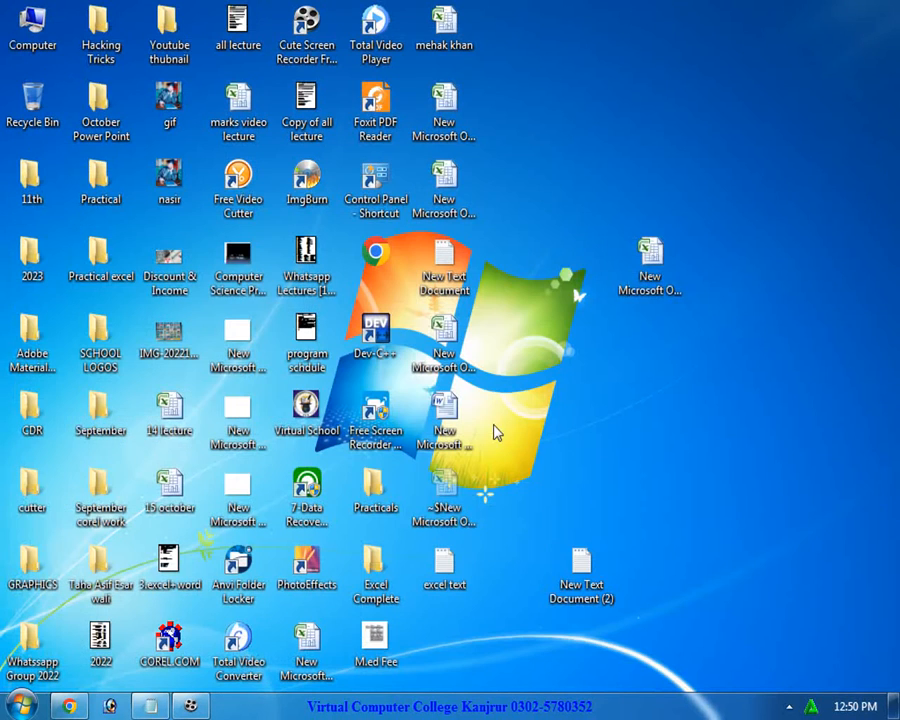
left_click(650, 275)
double_click(650, 275)
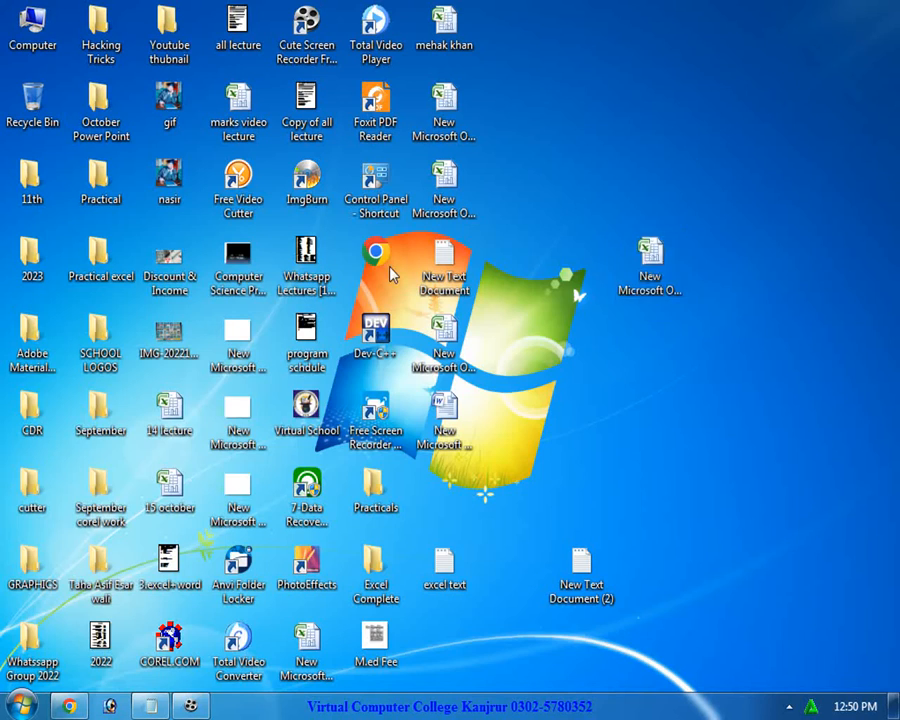
Select cell F6 on Sheet1, and hide the sheet's gridlines and show them again
left_click(413, 36)
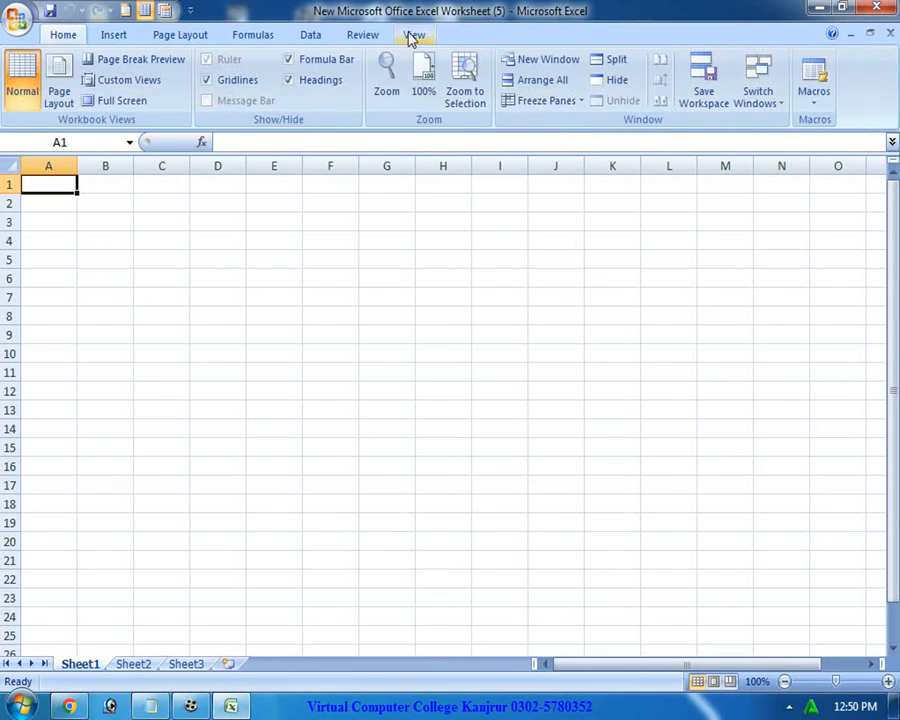
left_click(316, 277)
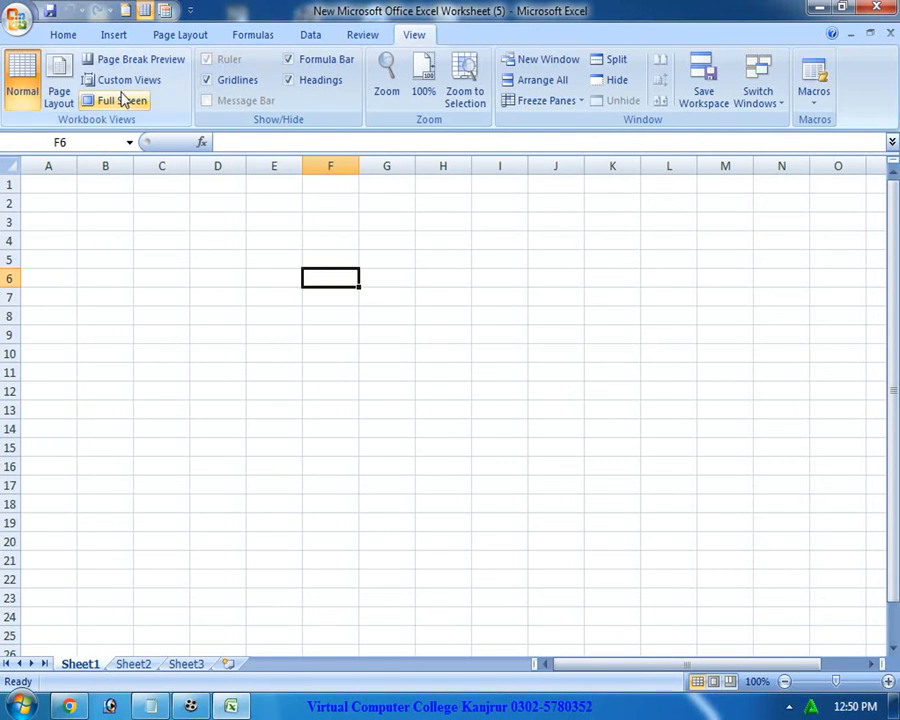
left_click(239, 80)
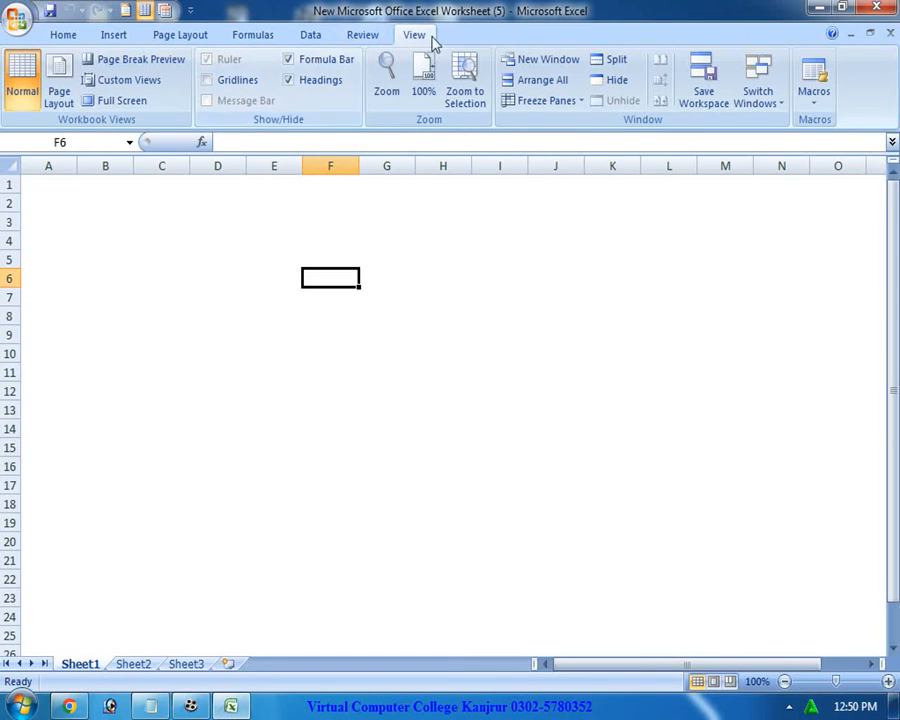
left_click(238, 84)
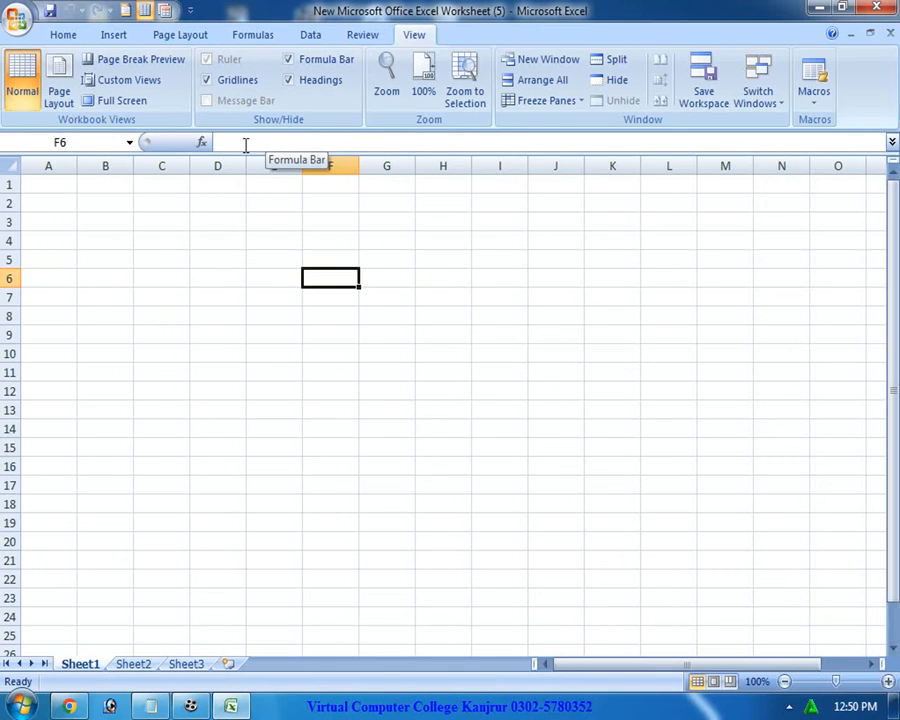
Hide and restore the formula bar, and switch the row and column headings off and on twice
left_click(327, 64)
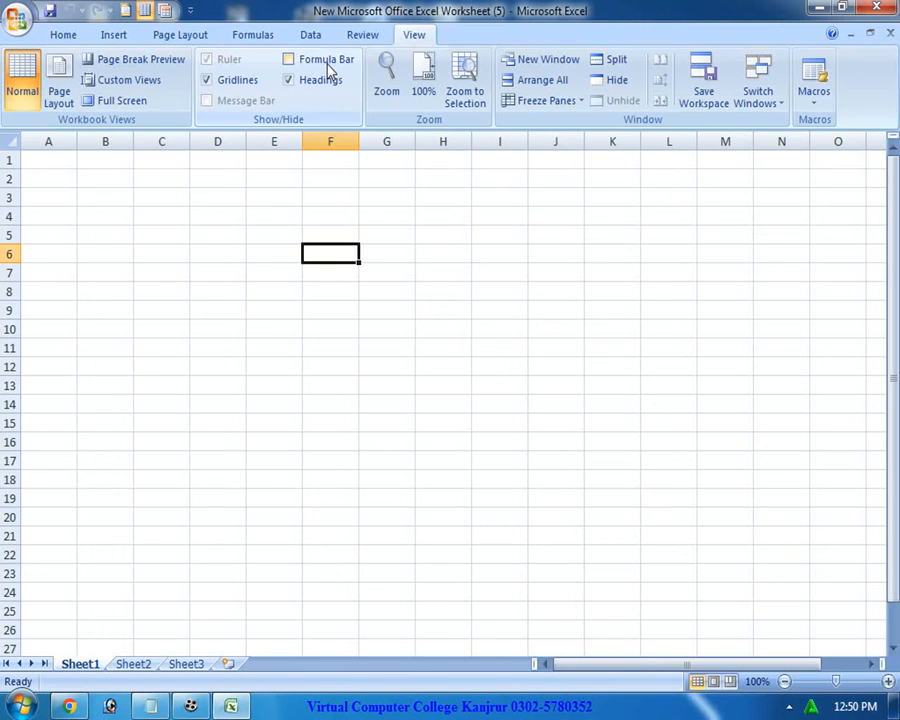
left_click(329, 68)
left_click(295, 86)
left_click(295, 86)
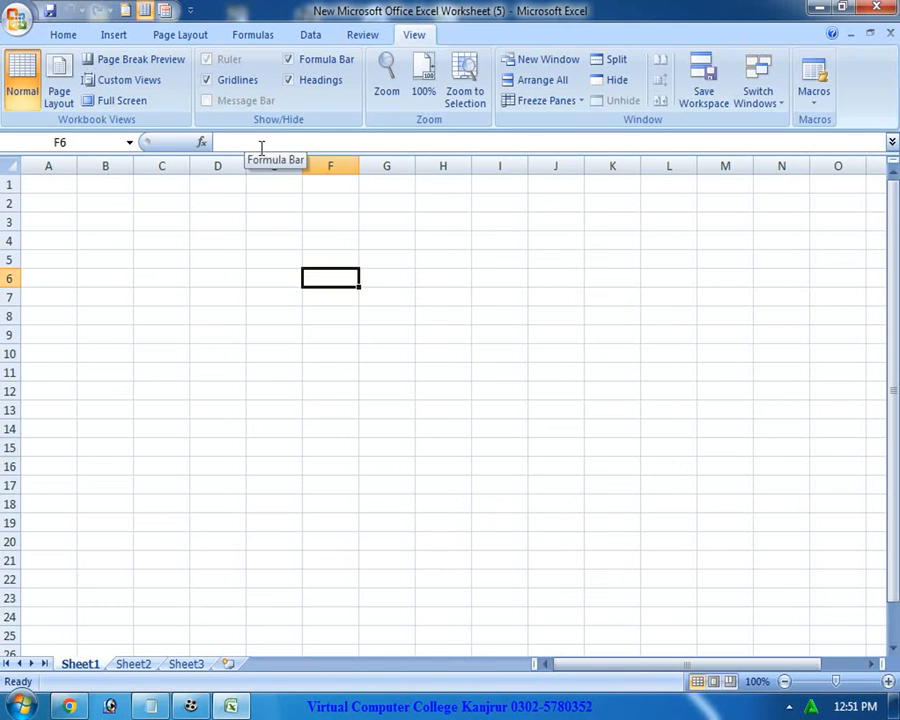
left_click(305, 87)
left_click(305, 87)
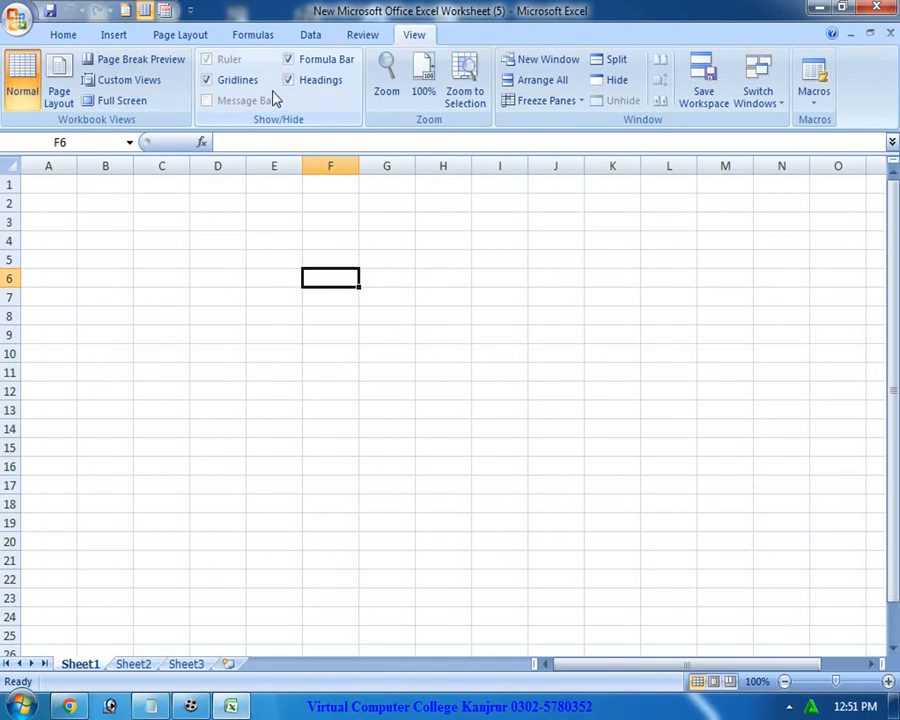
Set the zoom magnification of Sheet1 to 50% and return it to 100%
left_click(386, 90)
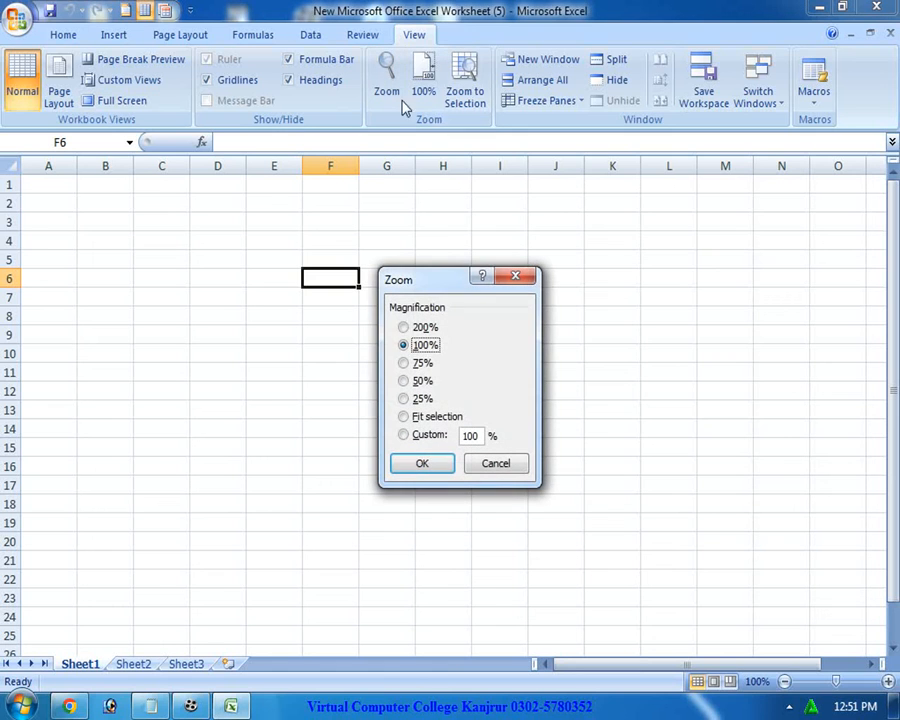
left_click(420, 380)
left_click(428, 467)
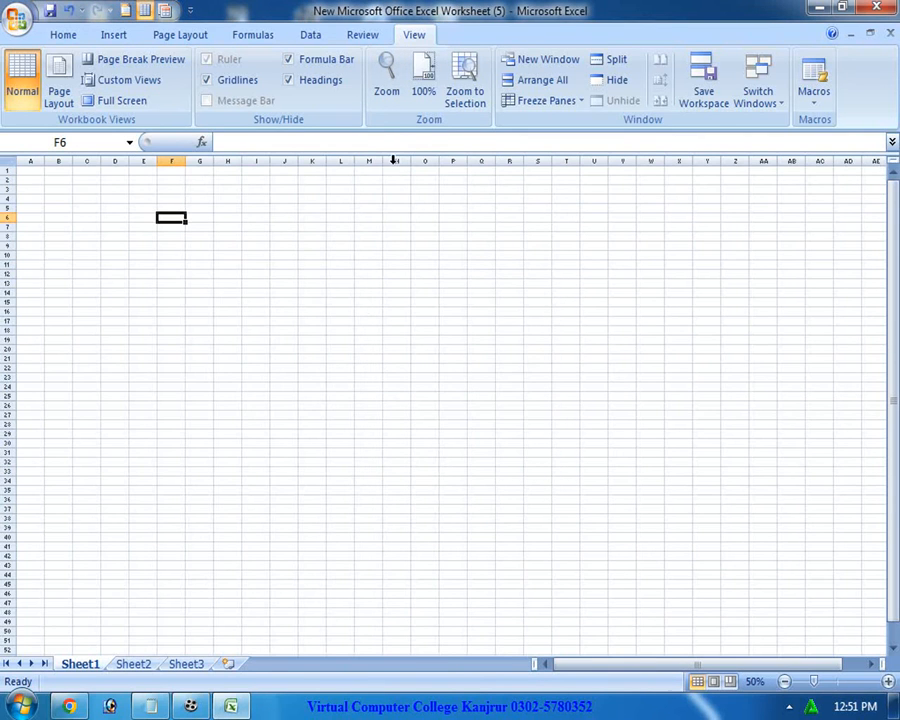
left_click(392, 100)
left_click(406, 345)
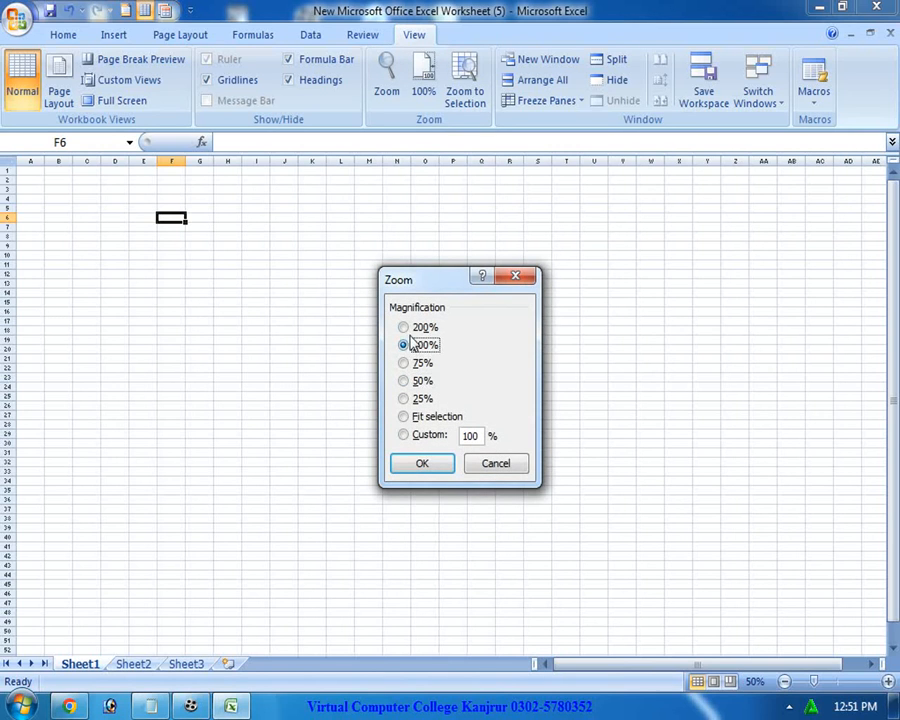
left_click(425, 463)
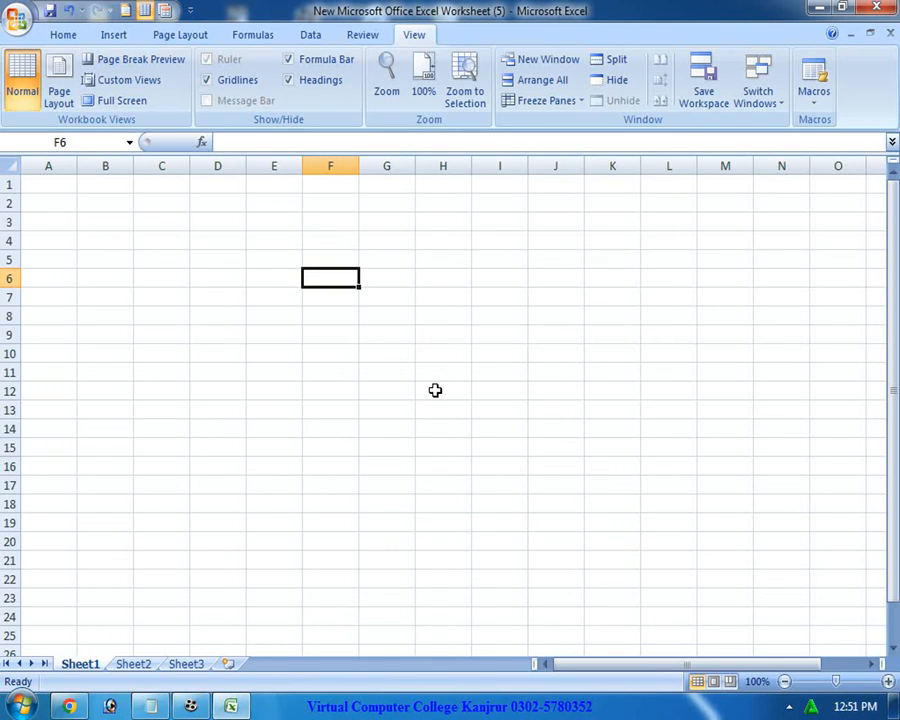
Zoom Sheet1 in and out, finishing at 160% magnification
scroll(435, 390, "up", 5)
scroll(420, 390, "down", 4)
scroll(417, 389, "down", 2)
scroll(416, 386, "up", 5)
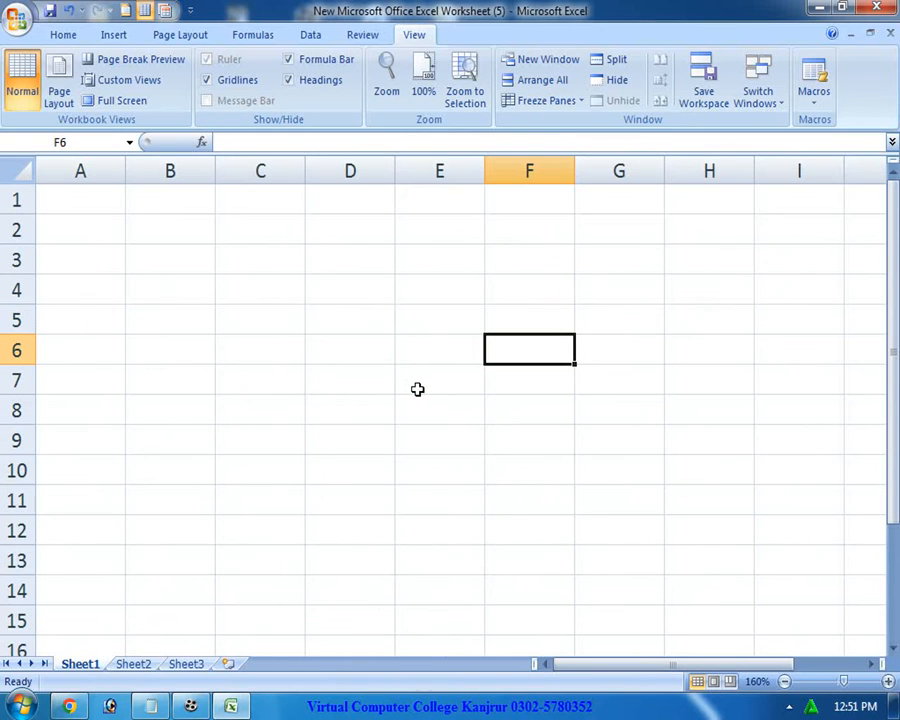
Select cell E3 and open a second window of the workbook
left_click(458, 262)
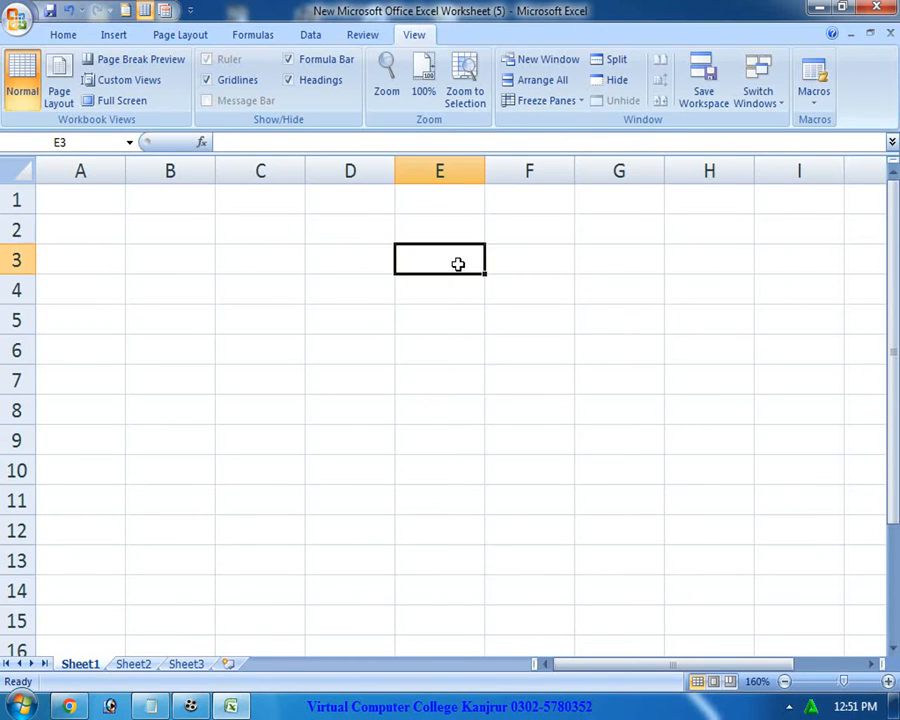
left_click(556, 66)
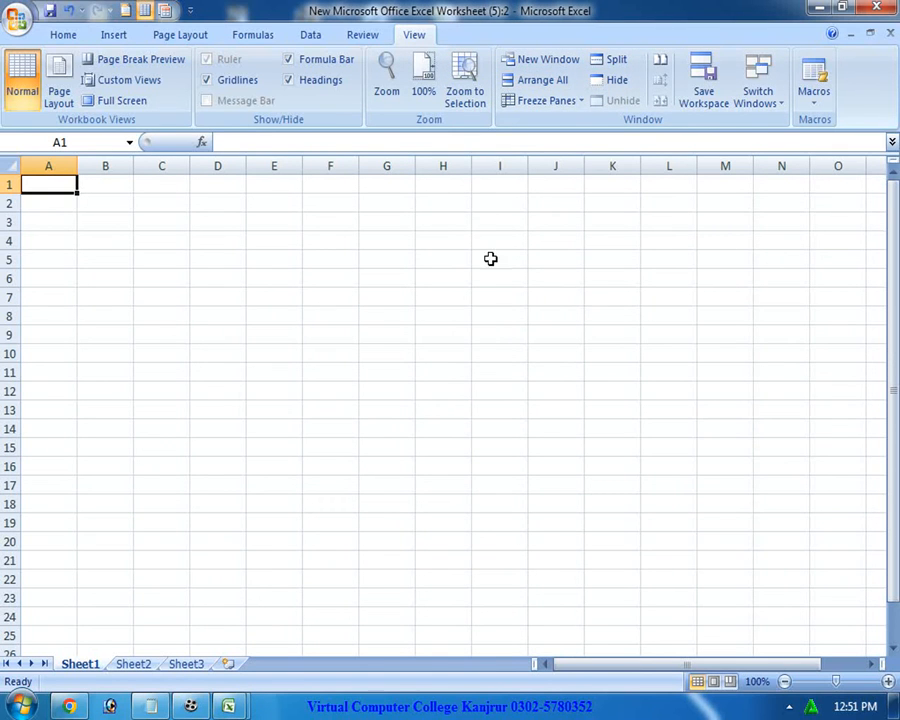
Arrange the two workbook windows as Tiled, and maximize the second window again
left_click(538, 82)
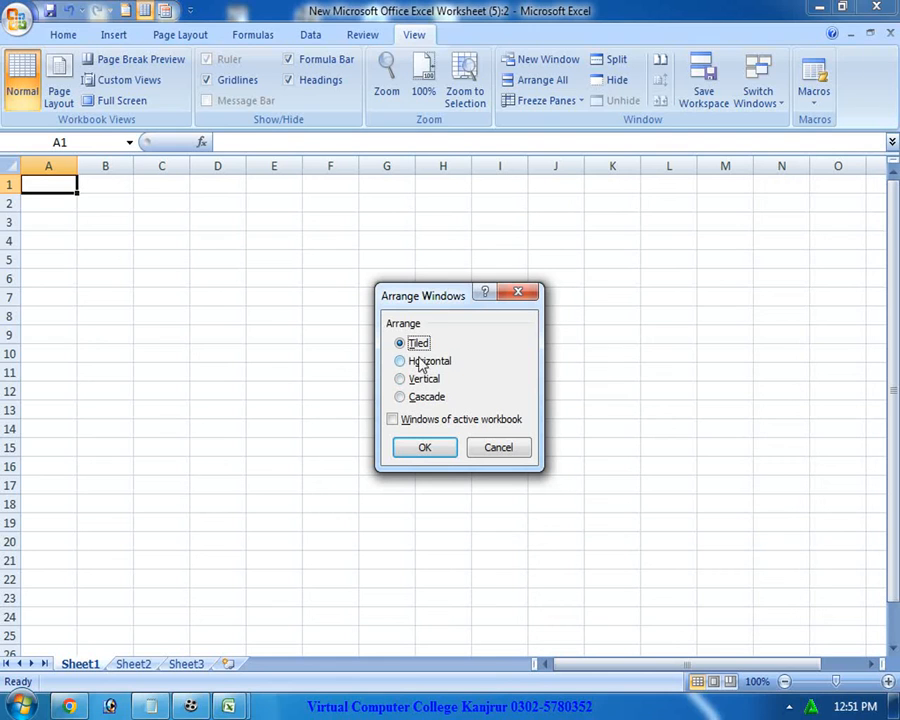
left_click(436, 451)
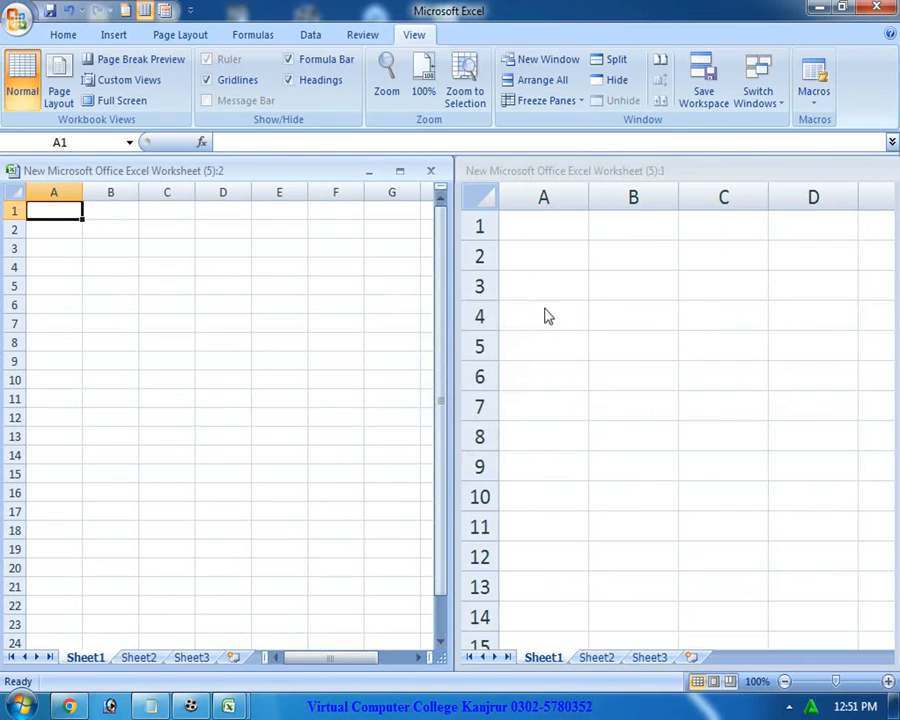
left_click(400, 171)
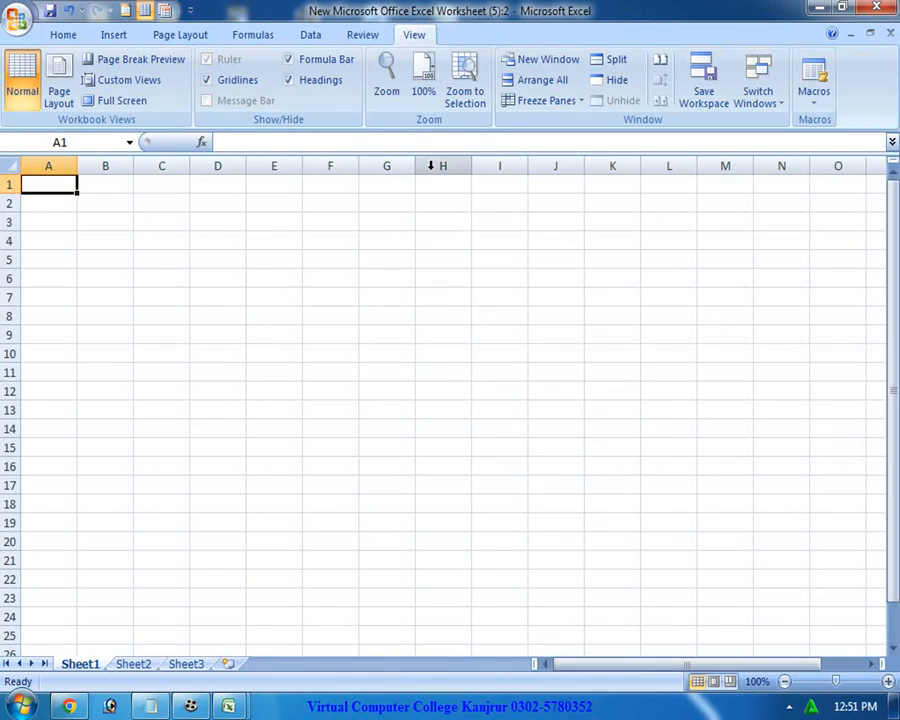
Arrange the open windows with the Horizontal option, and return the second window to full size
left_click(542, 80)
left_click(403, 360)
left_click(426, 444)
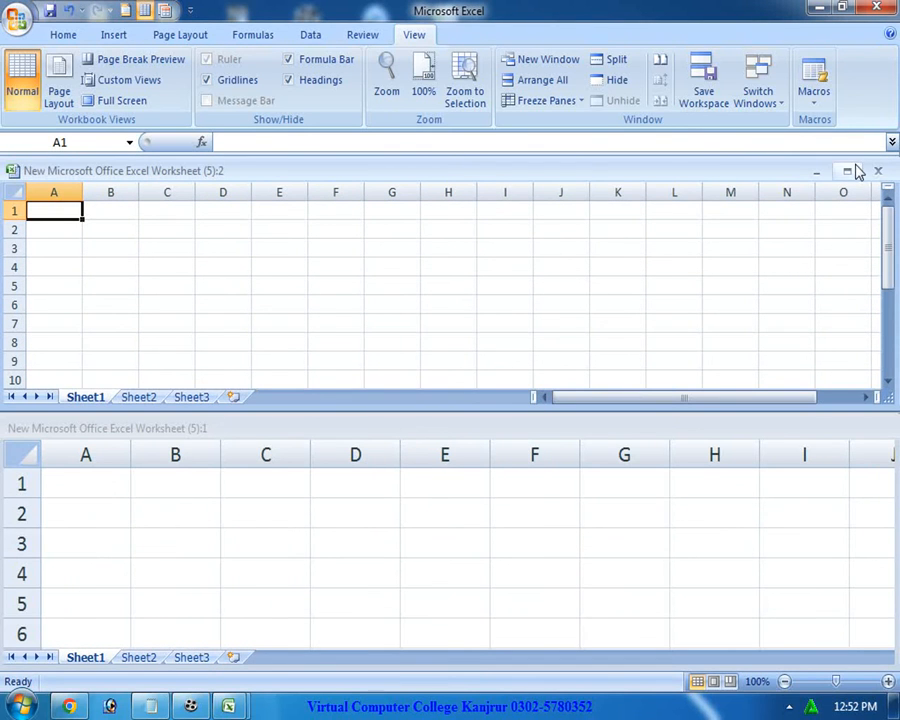
left_click(848, 171)
Arrange the open windows with the Vertical option, and restore the second window to its maximized view
left_click(542, 80)
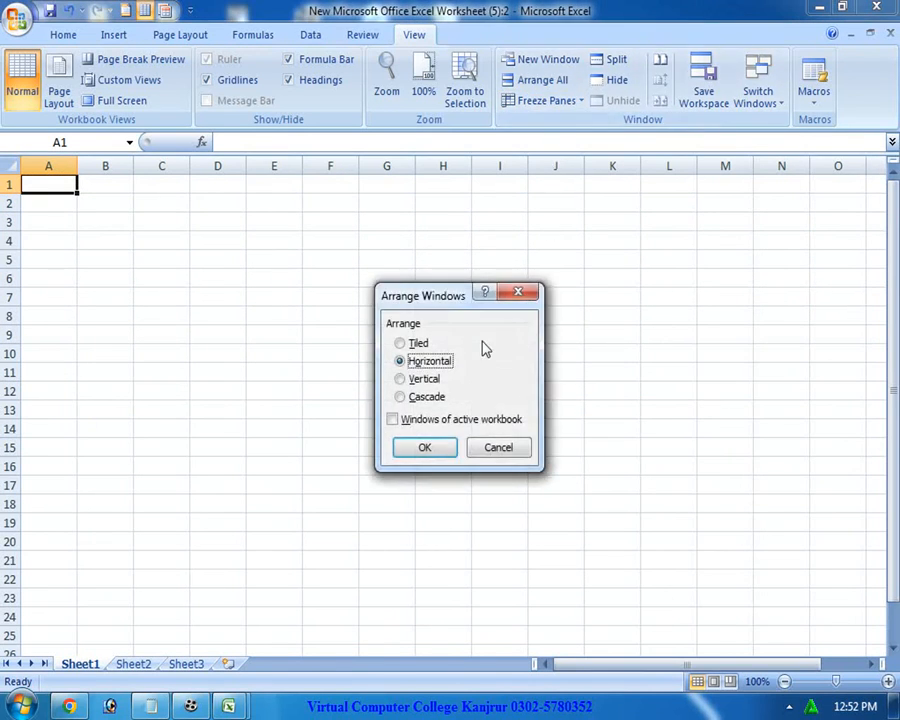
left_click(419, 380)
left_click(424, 446)
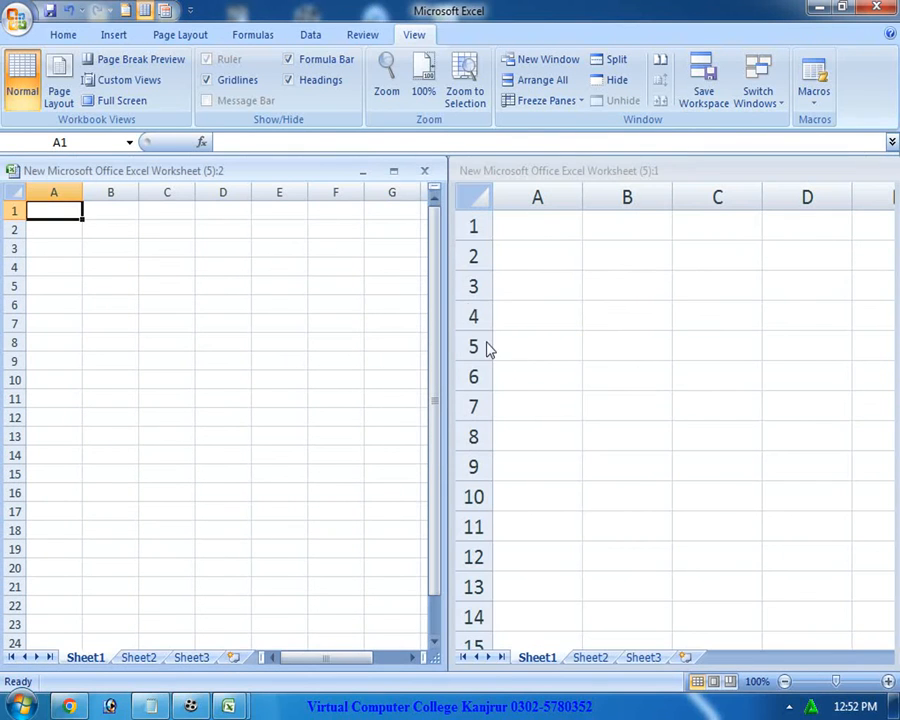
left_click(394, 172)
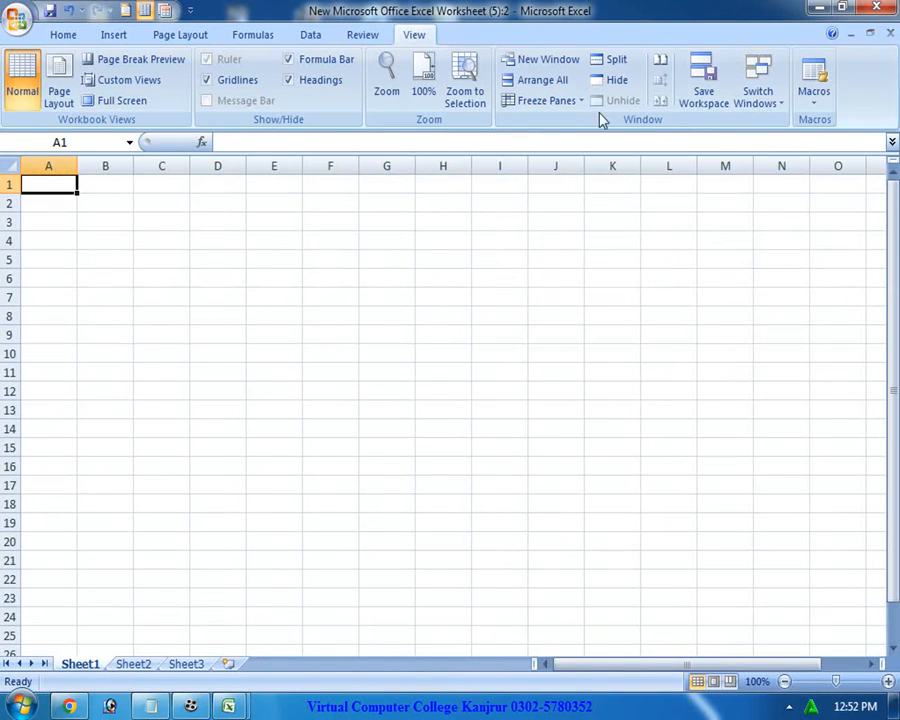
Arrange the windows as Cascade, move both workbook windows down within the workspace, and maximize the second one
left_click(556, 82)
left_click(418, 397)
left_click(426, 447)
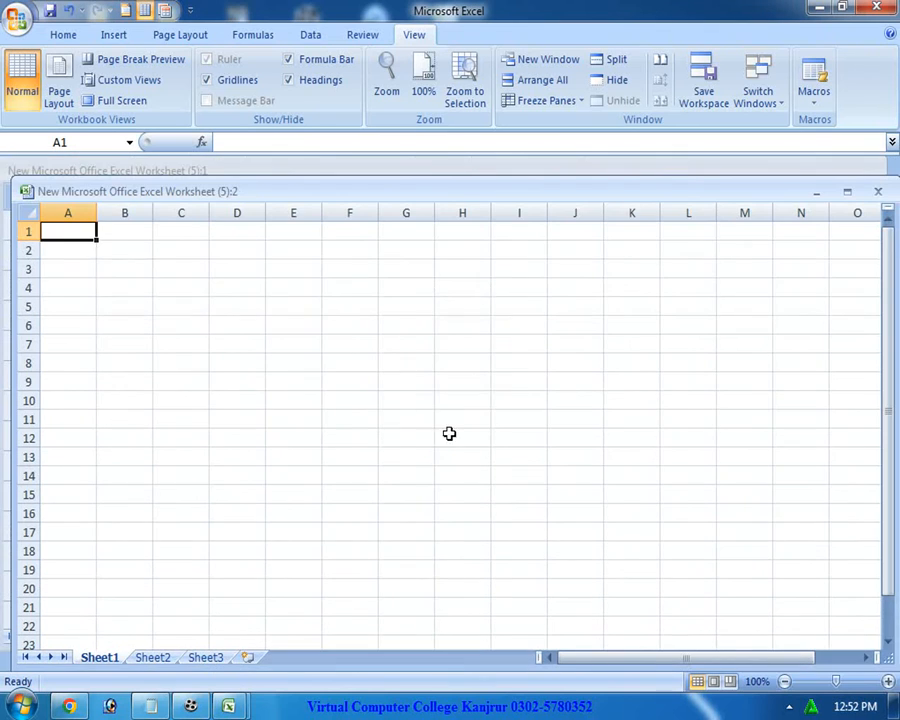
left_click_drag(509, 192, 510, 314)
left_click_drag(514, 166, 540, 190)
double_click(542, 314)
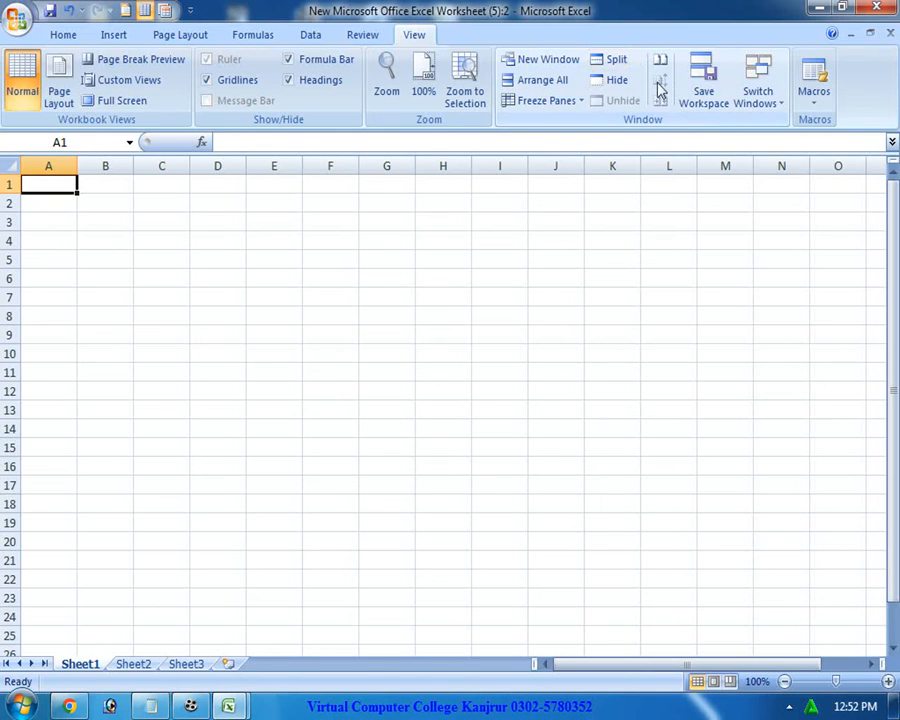
Split the second window into four panes and enter "jhlkh" in cell D3 of Sheet1
left_click(615, 60)
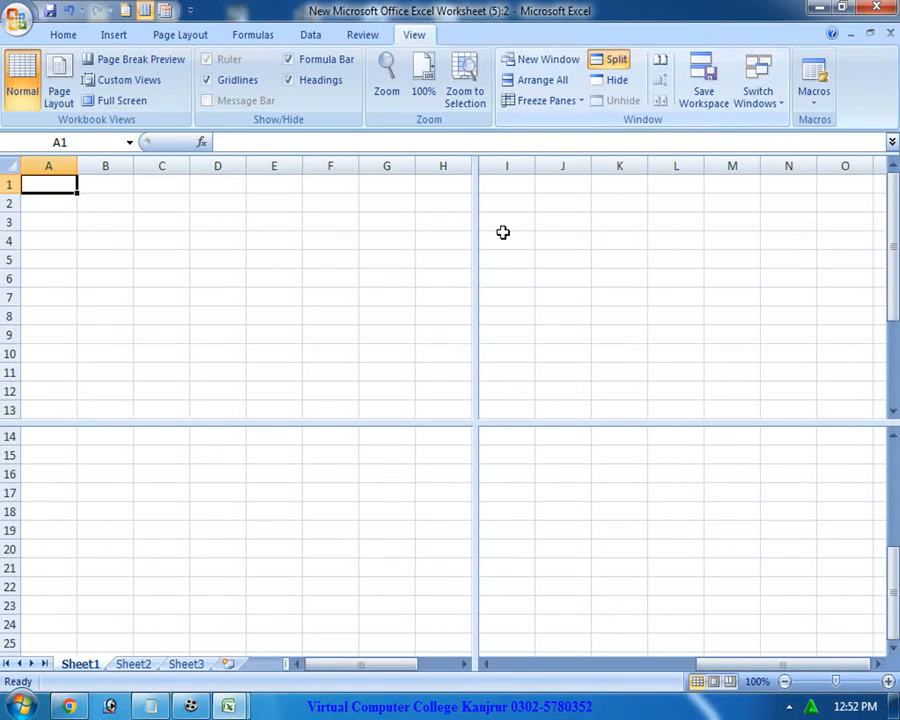
left_click(268, 282)
left_click(210, 230)
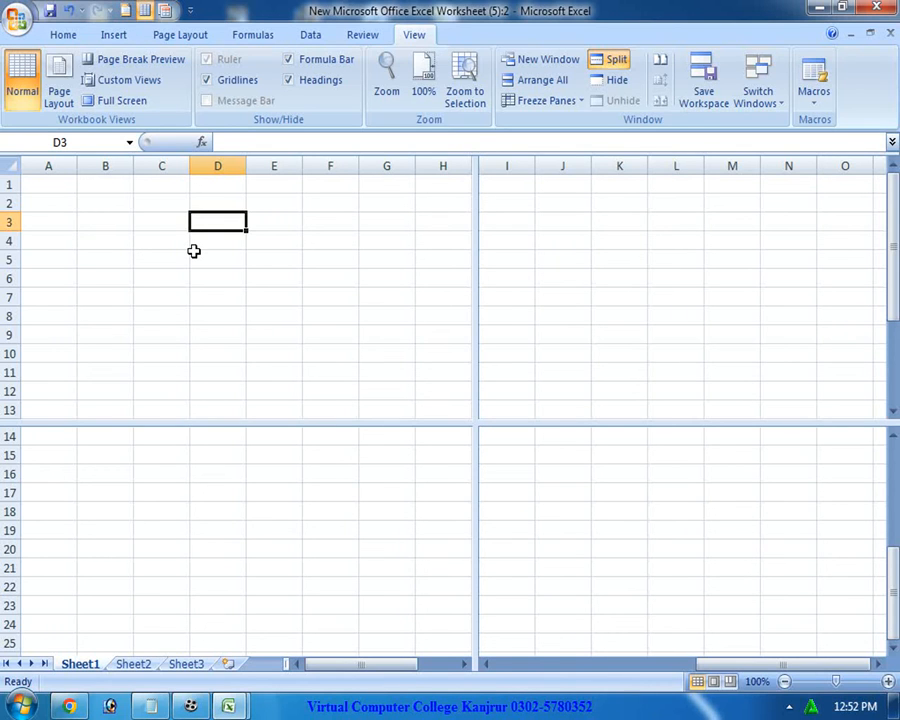
type("jhfkh")
key("Return")
Examine how the upper and lower split panes scroll independently, selecting cell D17 and bringing row 3 into the lower pane
scroll(202, 264, "down", 3)
scroll(202, 264, "down", 5)
left_click(210, 493)
scroll(216, 484, "down", 3)
scroll(218, 487, "up", 5)
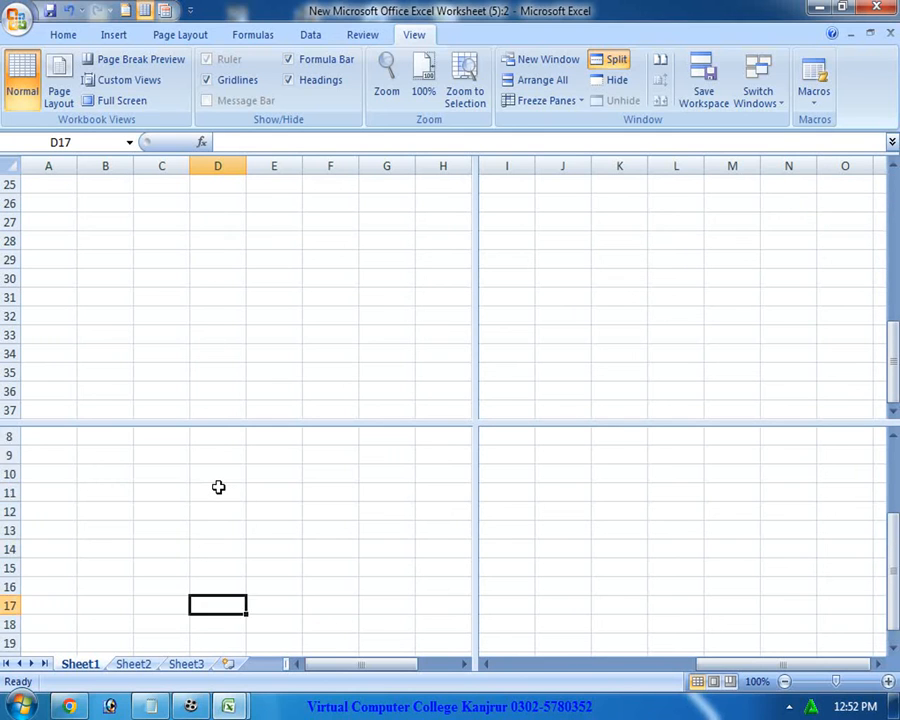
scroll(218, 487, "up", 3)
scroll(218, 487, "down", 1)
scroll(231, 470, "up", 1)
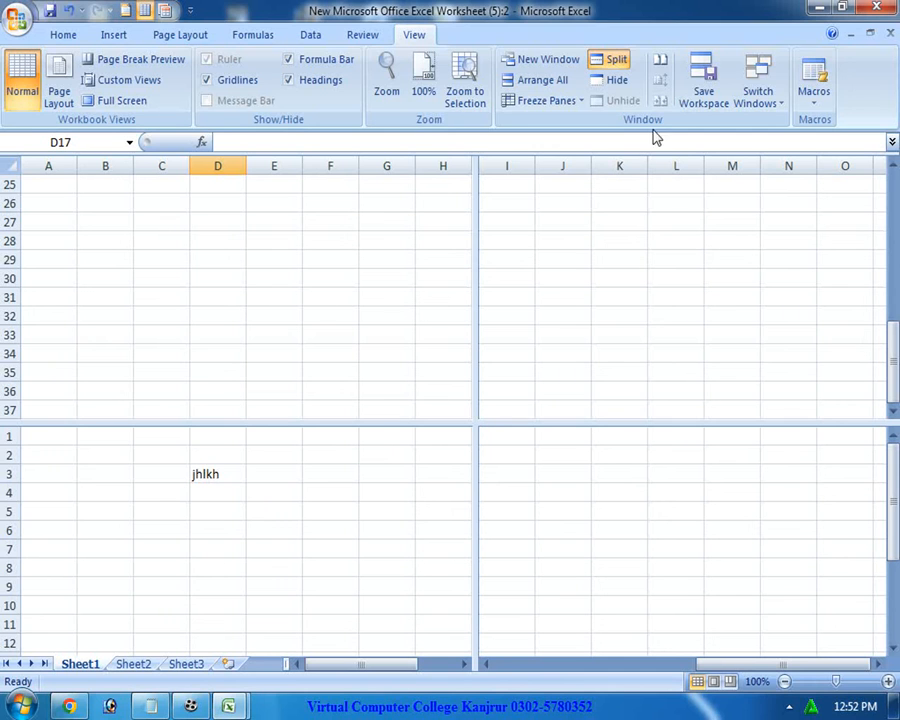
Remove the pane split and hide the second workbook window, leaving cell D5 selected in the first window
left_click(610, 62)
left_click(326, 308)
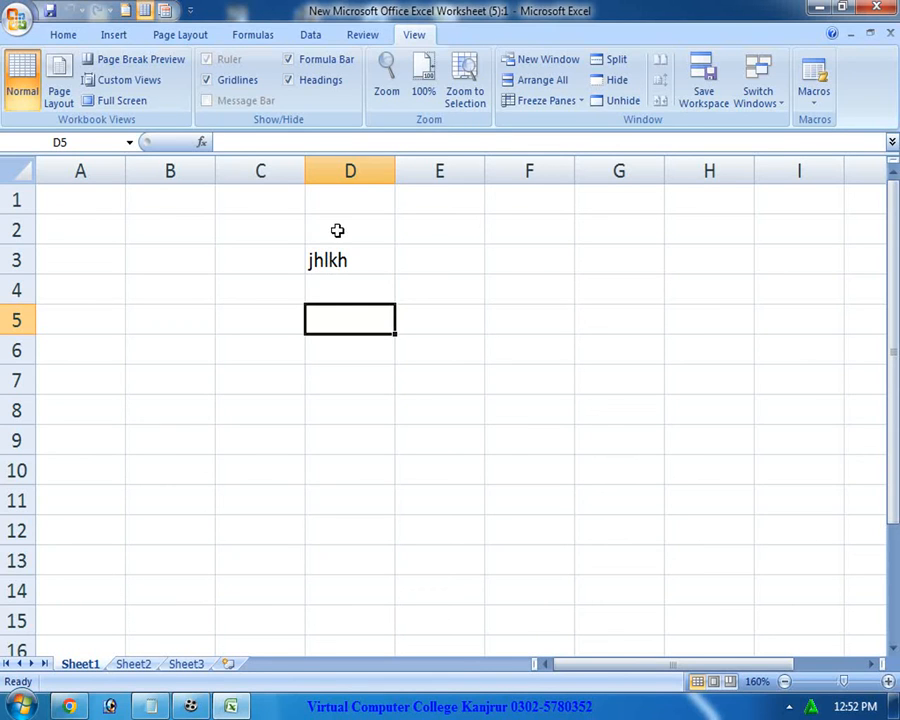
Check the list of open windows and open the recent workbooks New Microsoft Office Excel Worksheet (2) and (3)
left_click(778, 108)
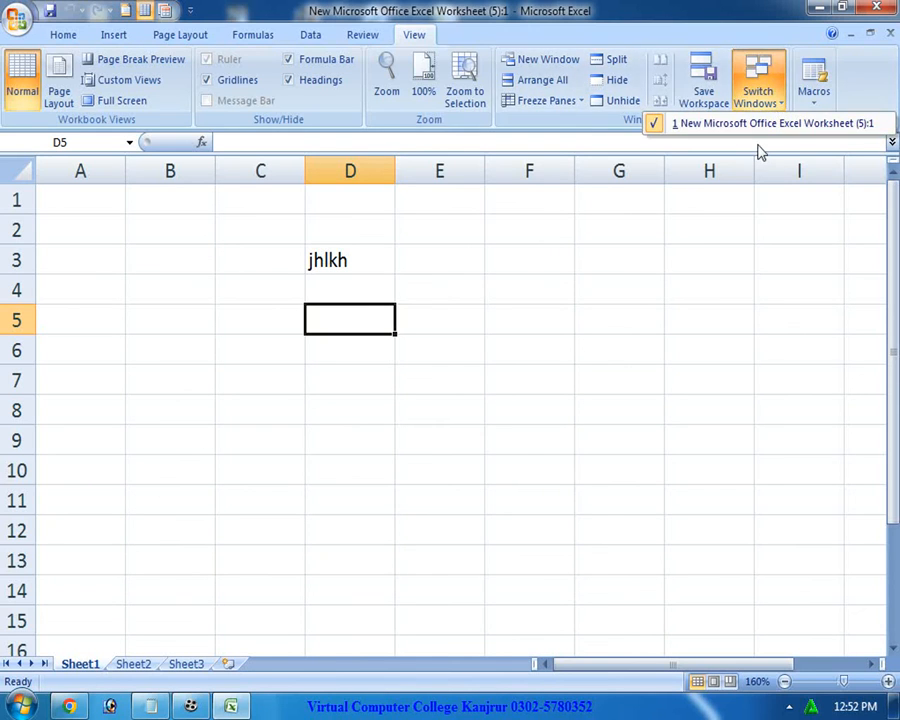
left_click(667, 311)
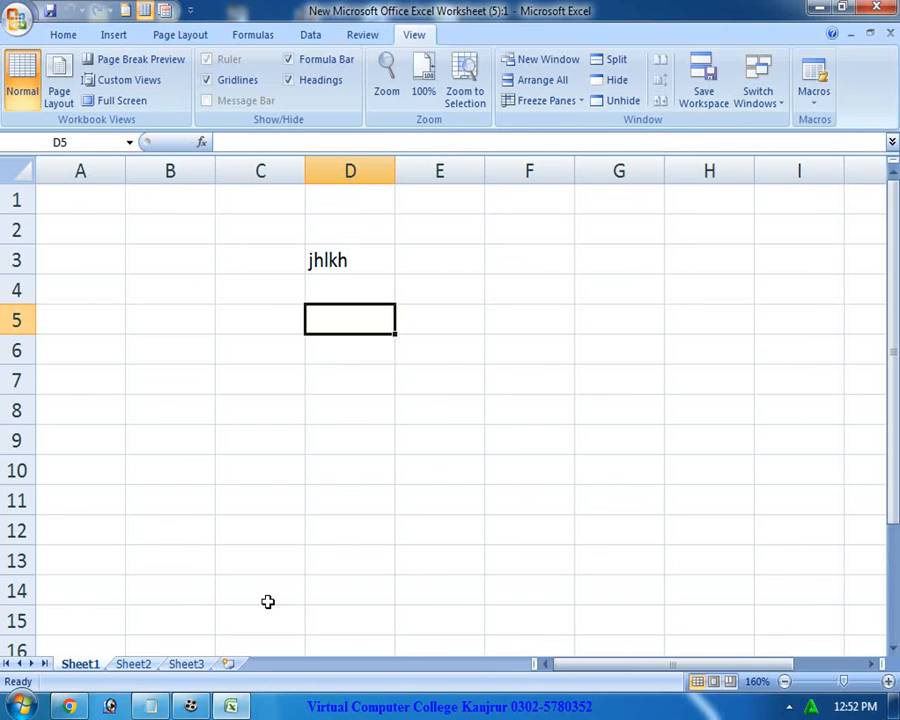
left_click(18, 18)
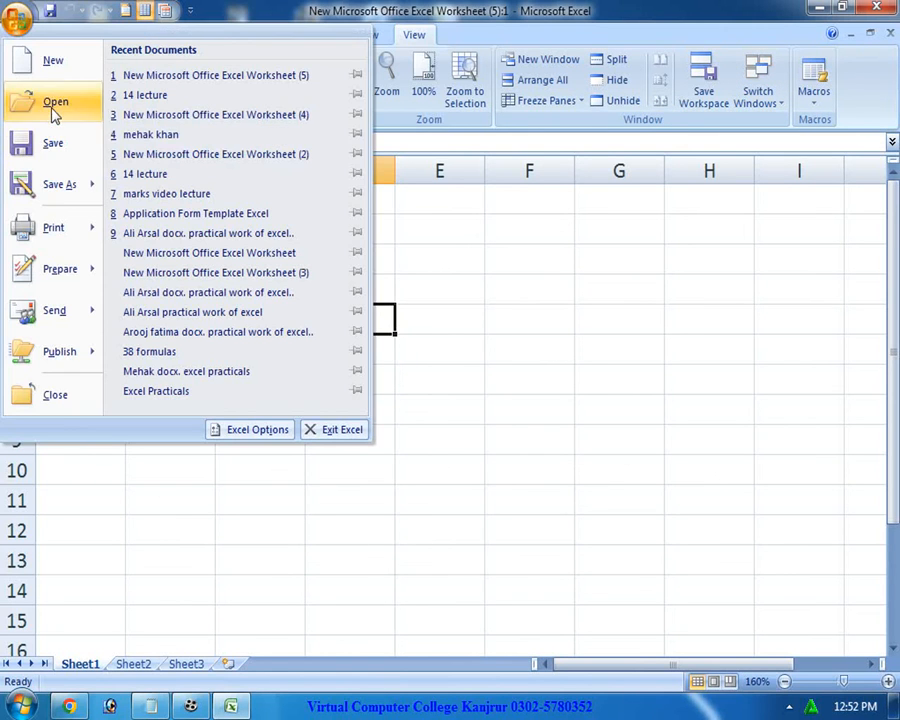
left_click(197, 155)
left_click(18, 18)
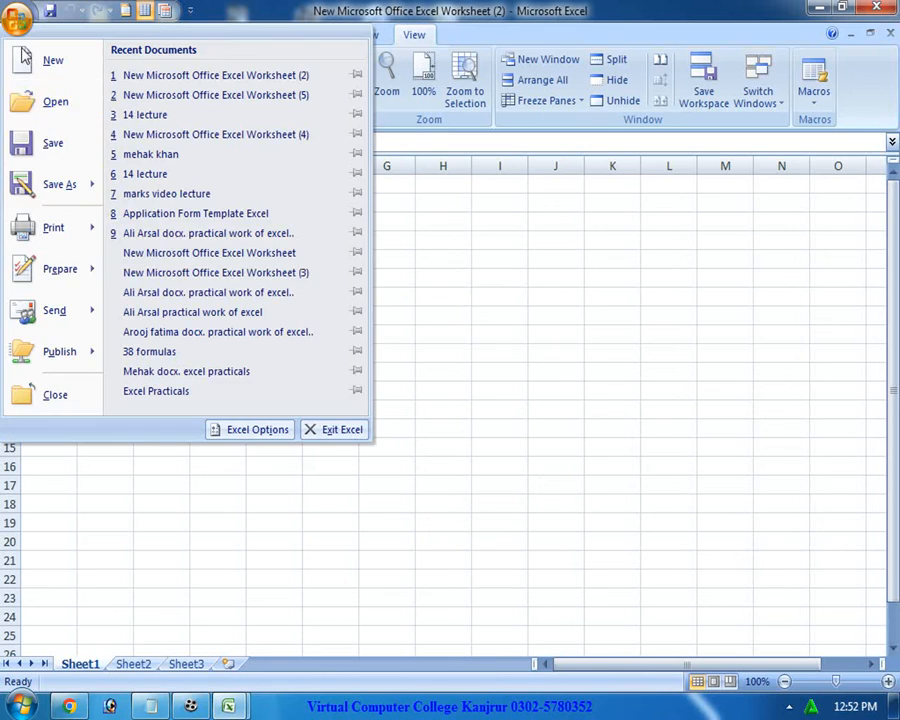
left_click(201, 286)
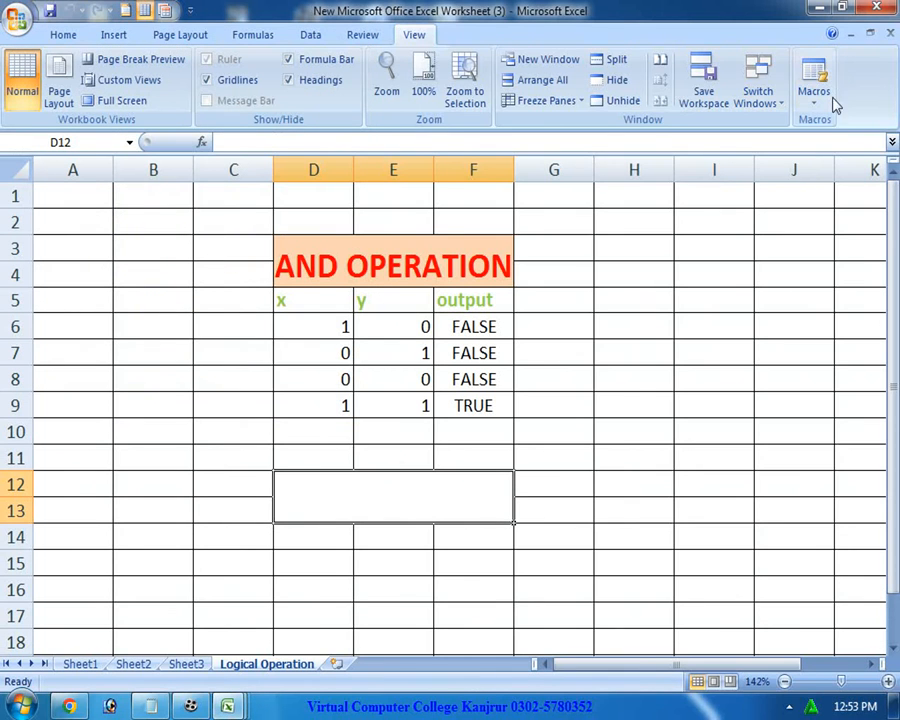
Switch to New Microsoft Office Excel Worksheet (2), close that workbook, and check the list of open windows
left_click(760, 100)
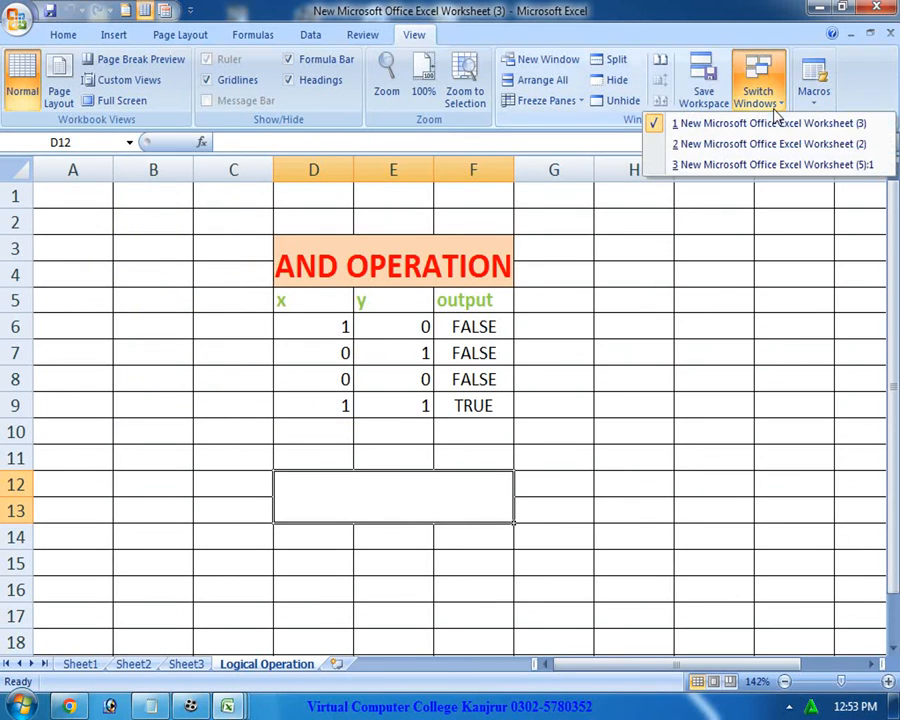
left_click(719, 147)
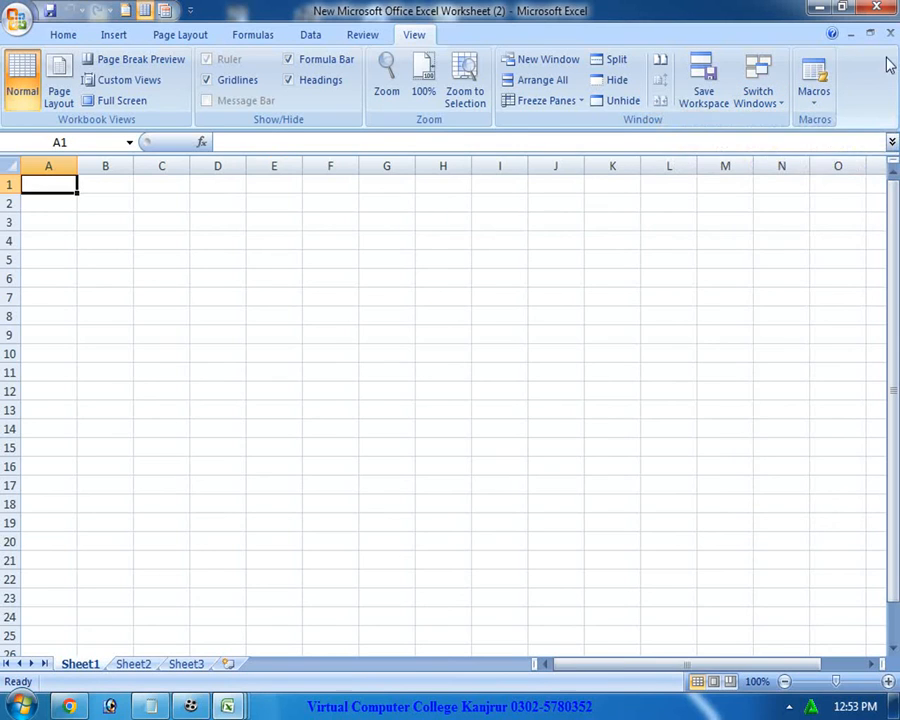
left_click(869, 34)
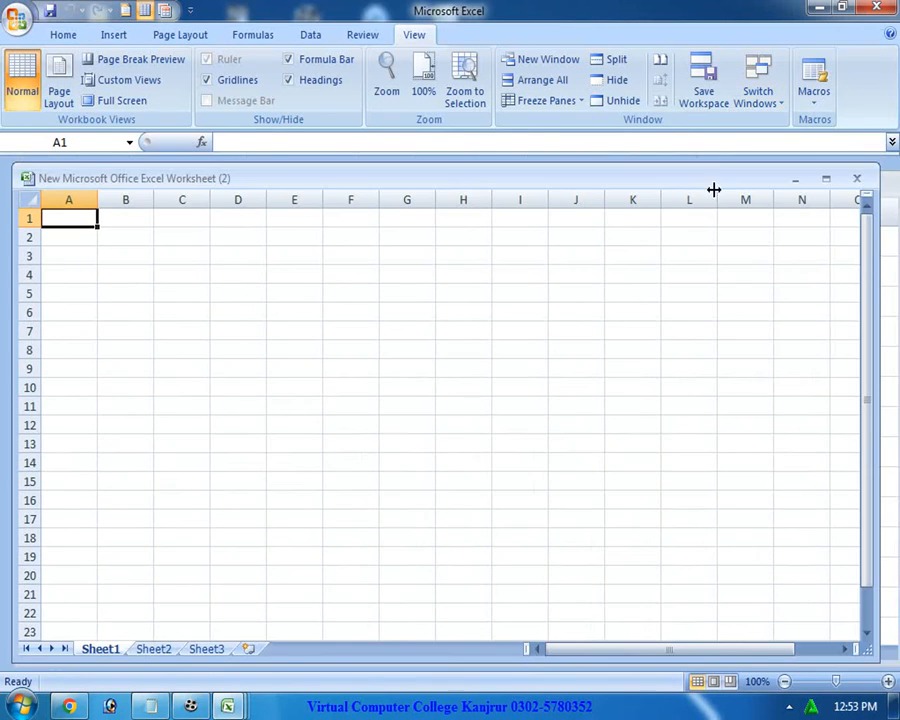
left_click(857, 179)
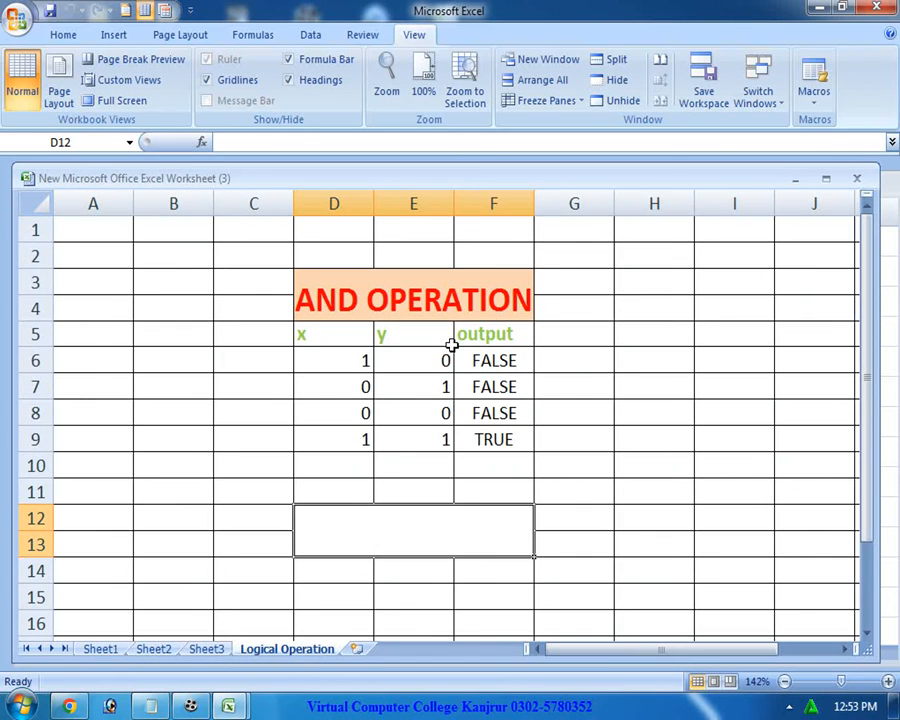
left_click(757, 97)
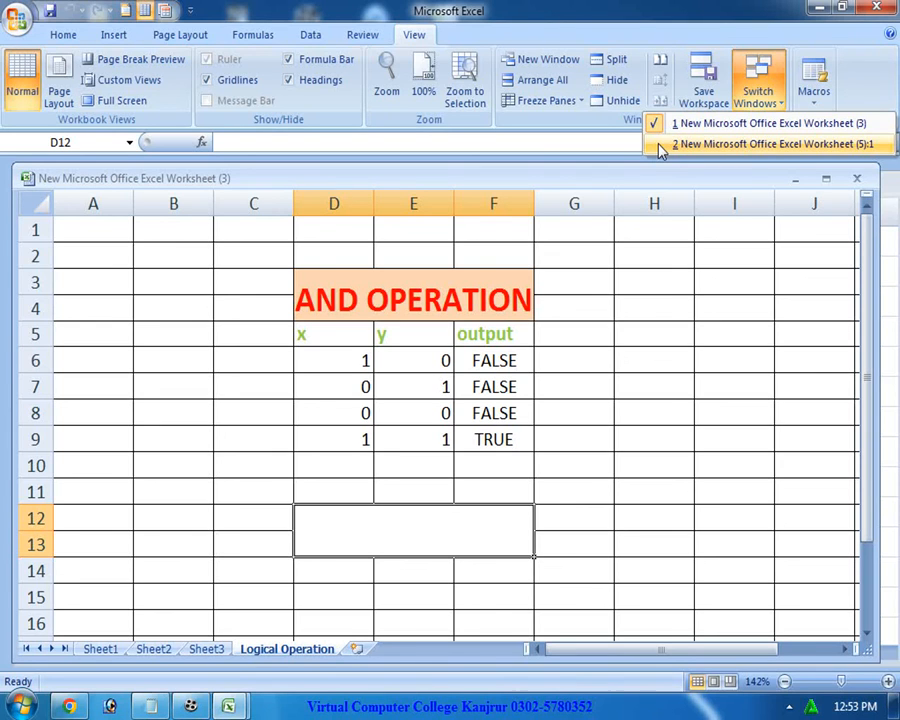
left_click(669, 306)
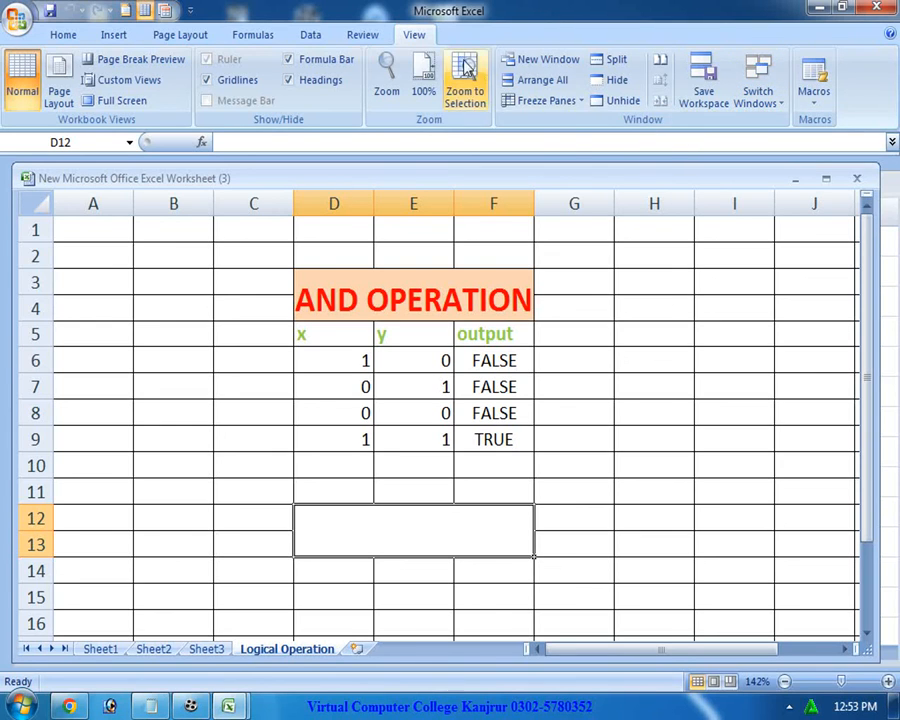
Look at the Save Workspace dialog and its file name field, and close it without saving
left_click(685, 92)
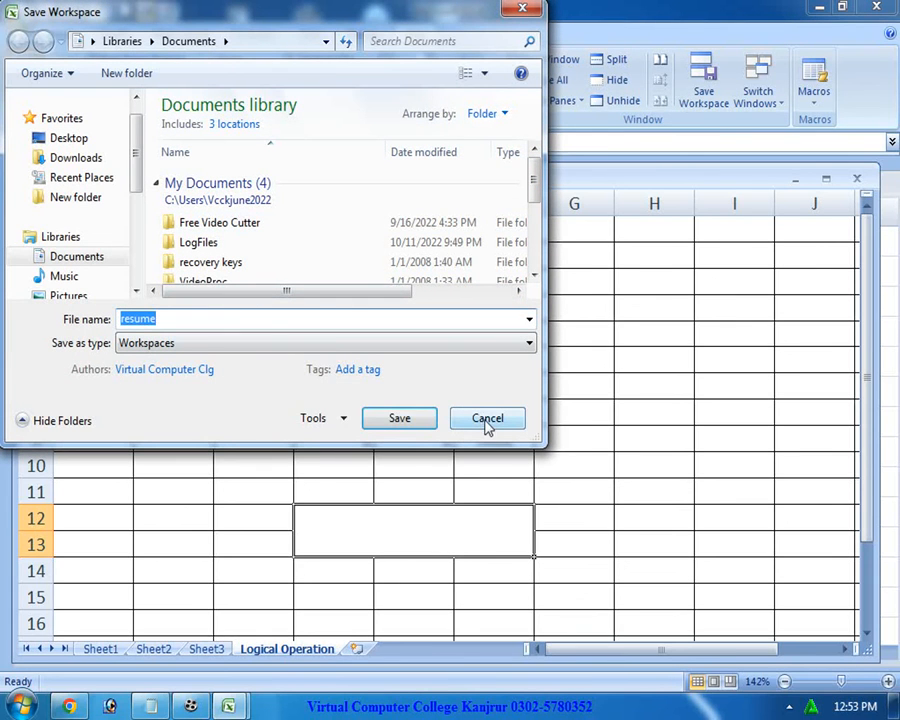
left_click(311, 321)
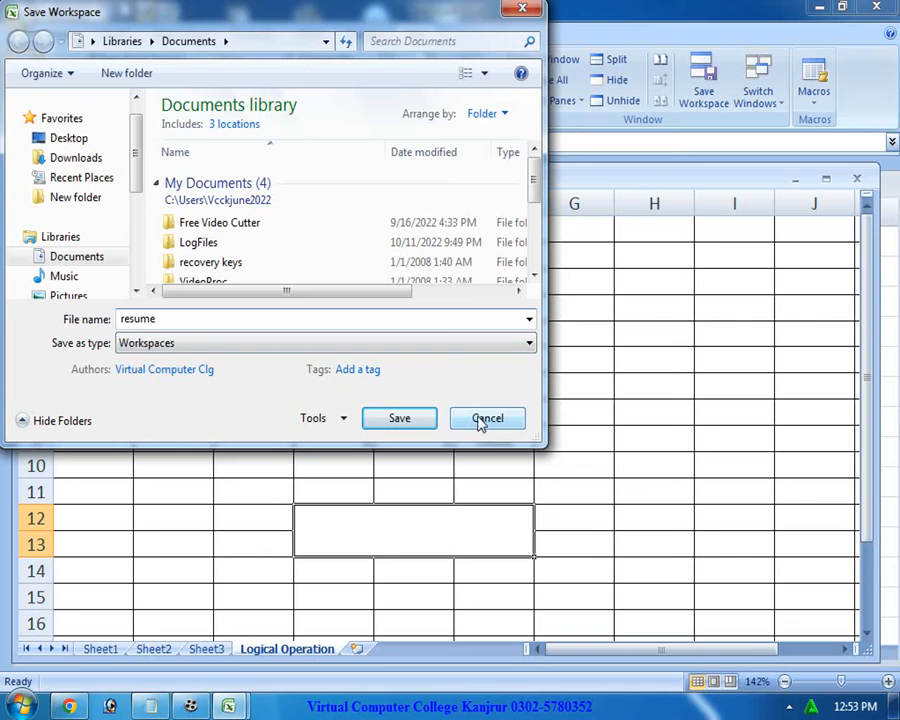
left_click(482, 423)
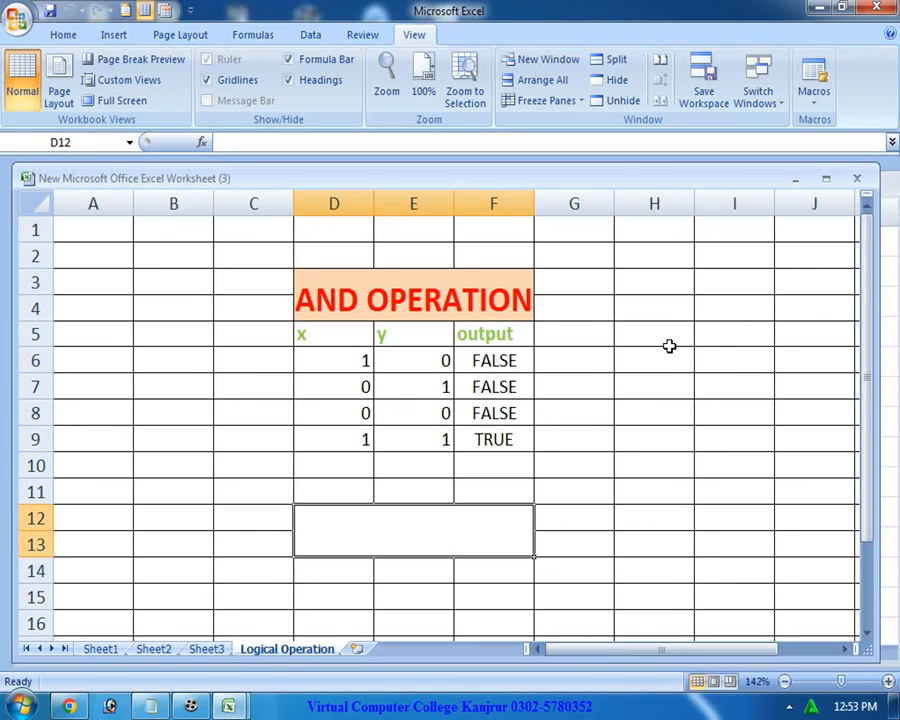
Select cell C3 and display the Logical Operation sheet in Page Layout view, switching briefly to Normal view in between
left_click(243, 284)
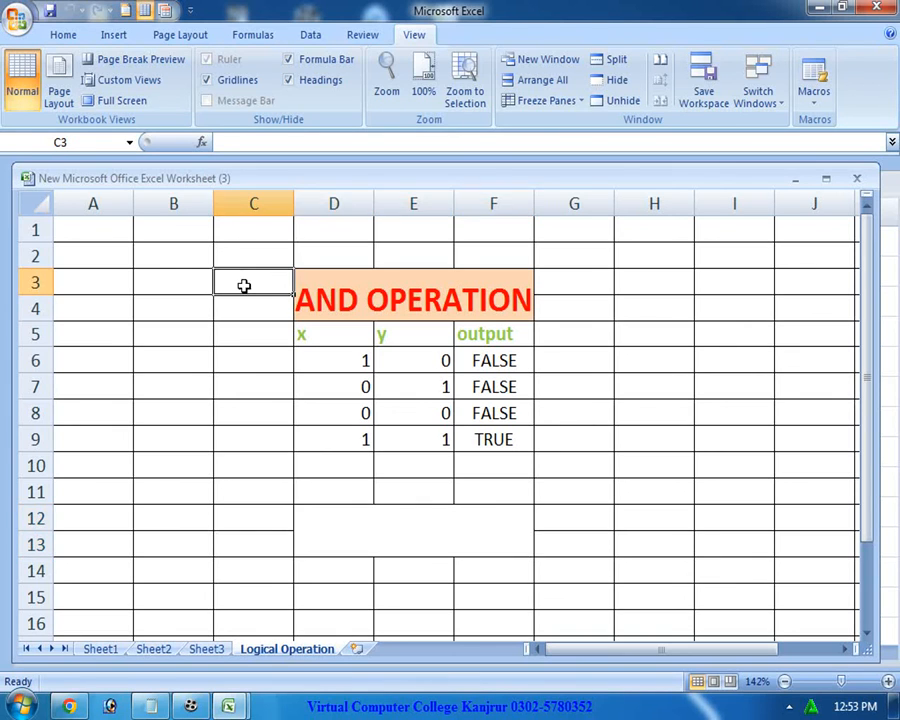
left_click(59, 92)
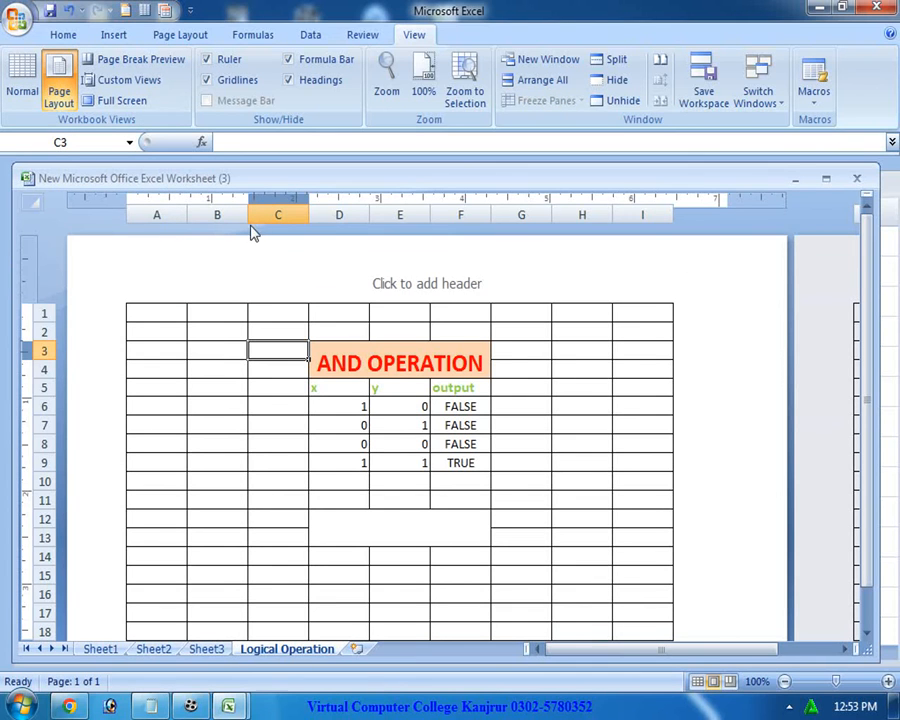
left_click(30, 85)
left_click(58, 92)
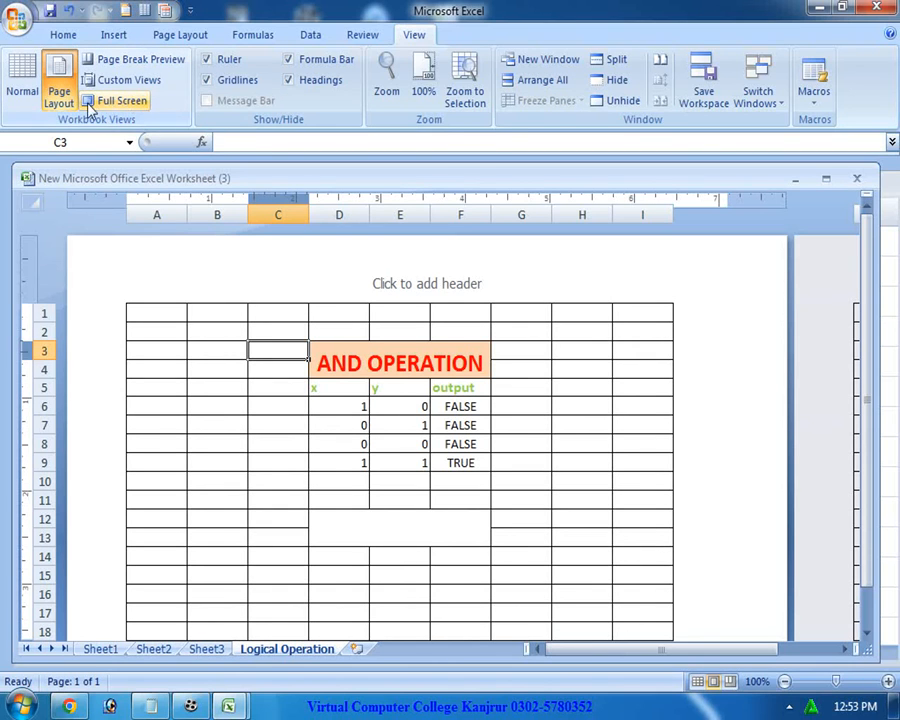
Insert the current date in the center header section and the current time in the right header section
left_click(401, 286)
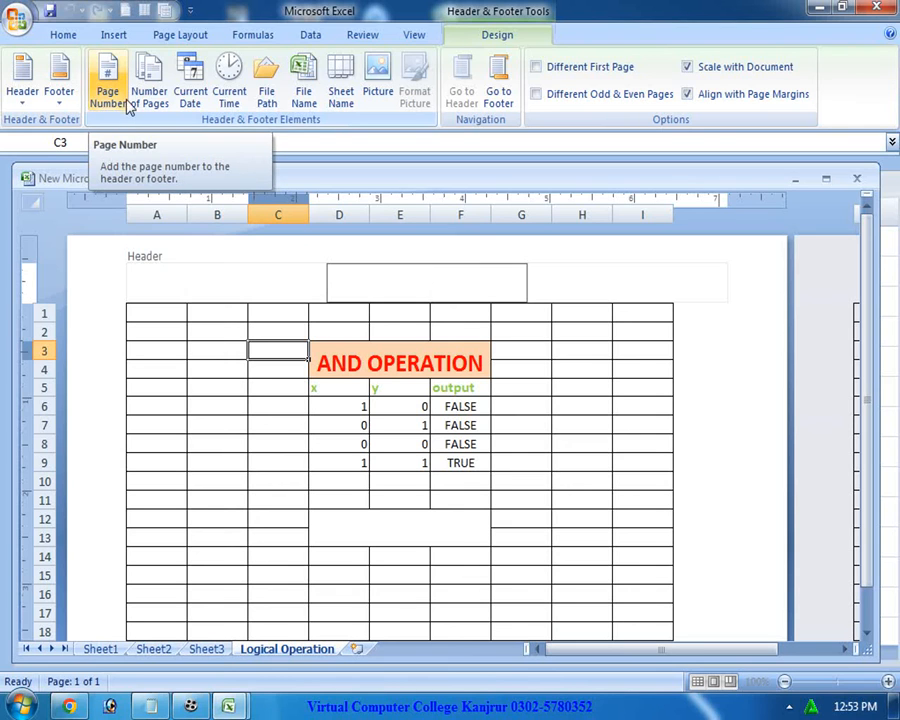
left_click(188, 105)
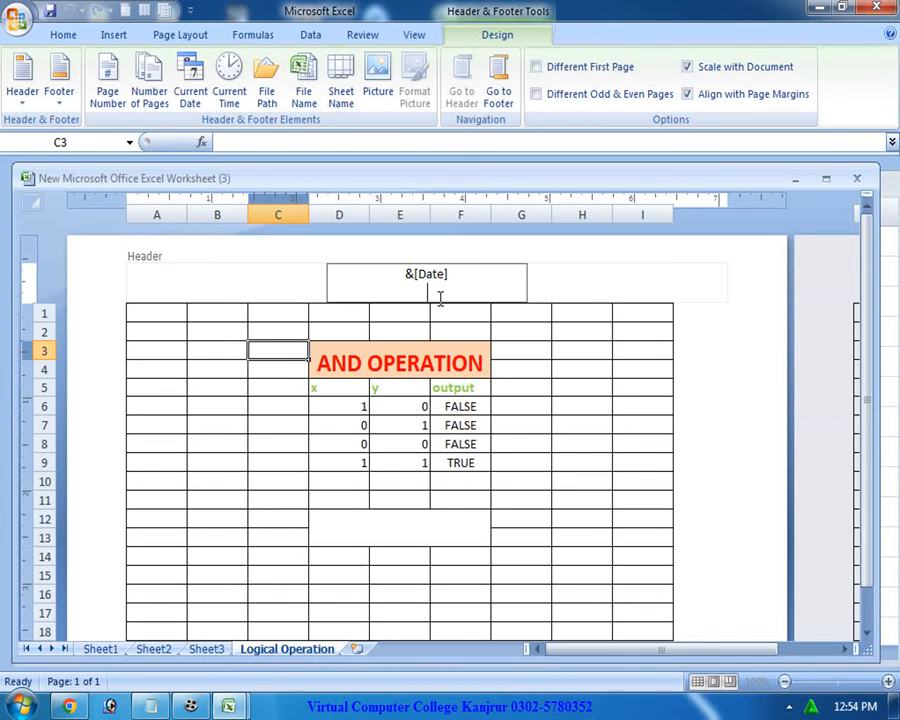
left_click(576, 288)
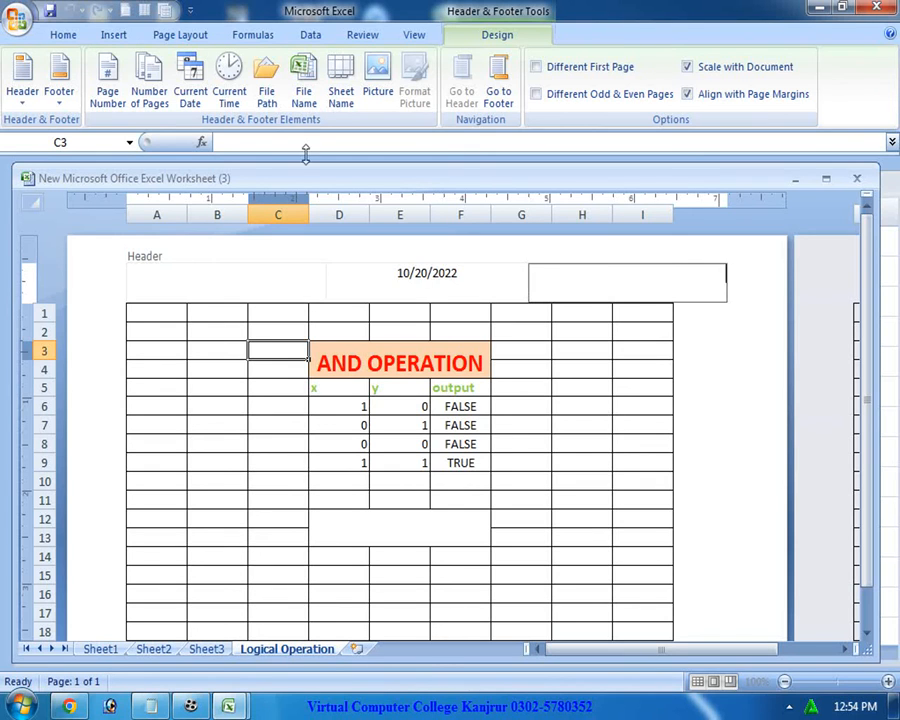
left_click(238, 95)
left_click(745, 332)
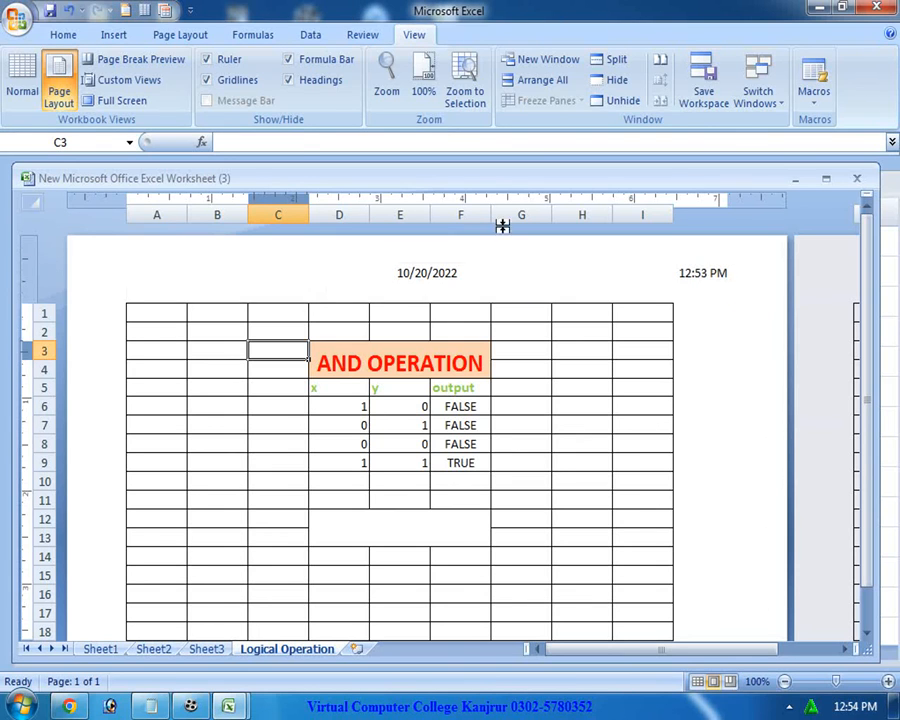
Insert the file path into the left header section and close header editing
left_click(393, 268)
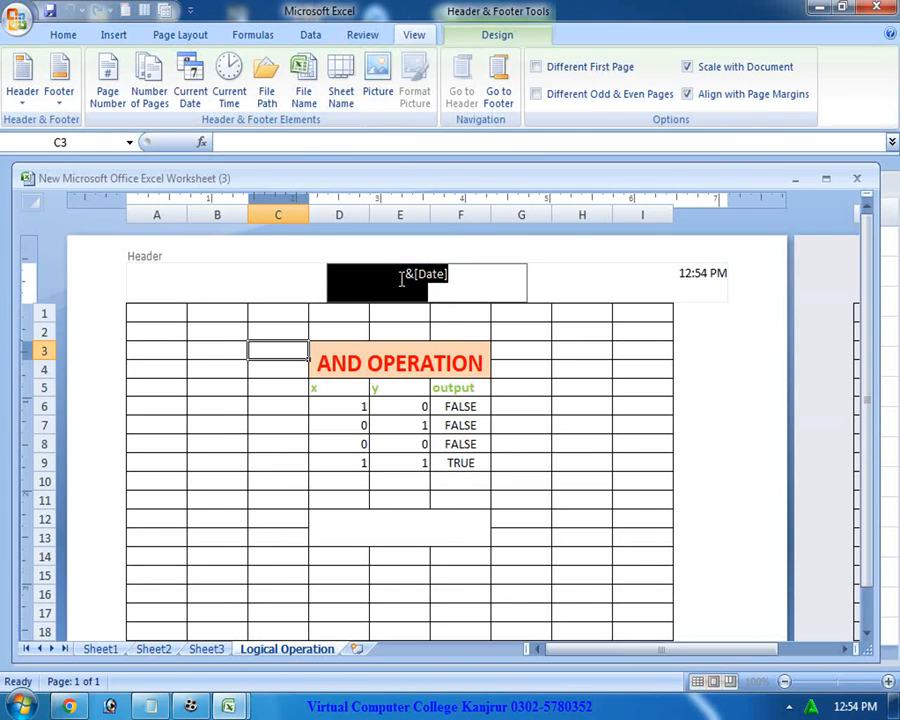
left_click(488, 296)
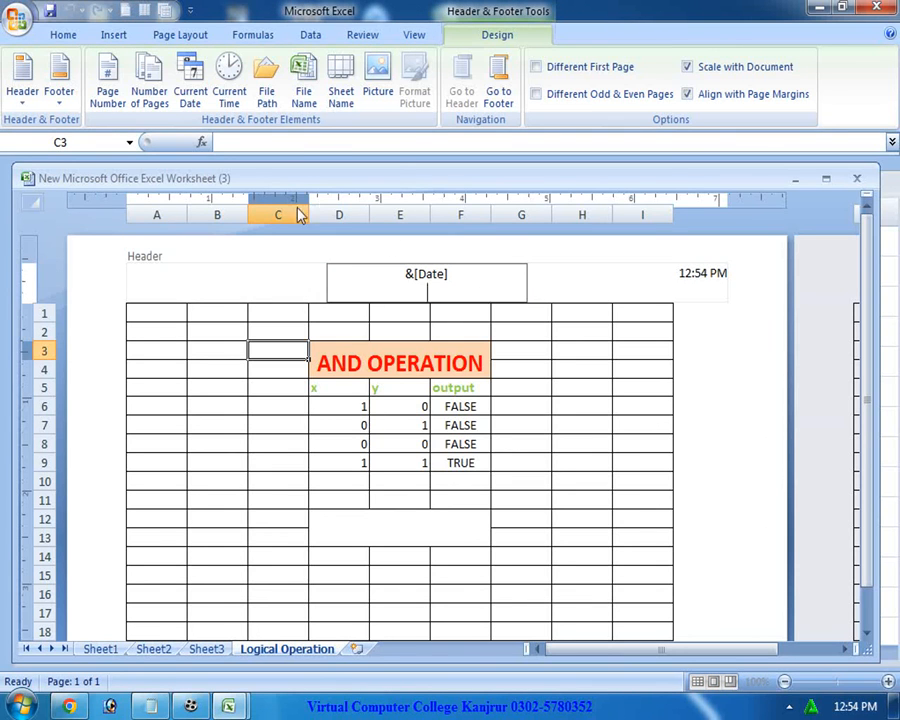
left_click(238, 265)
left_click(268, 97)
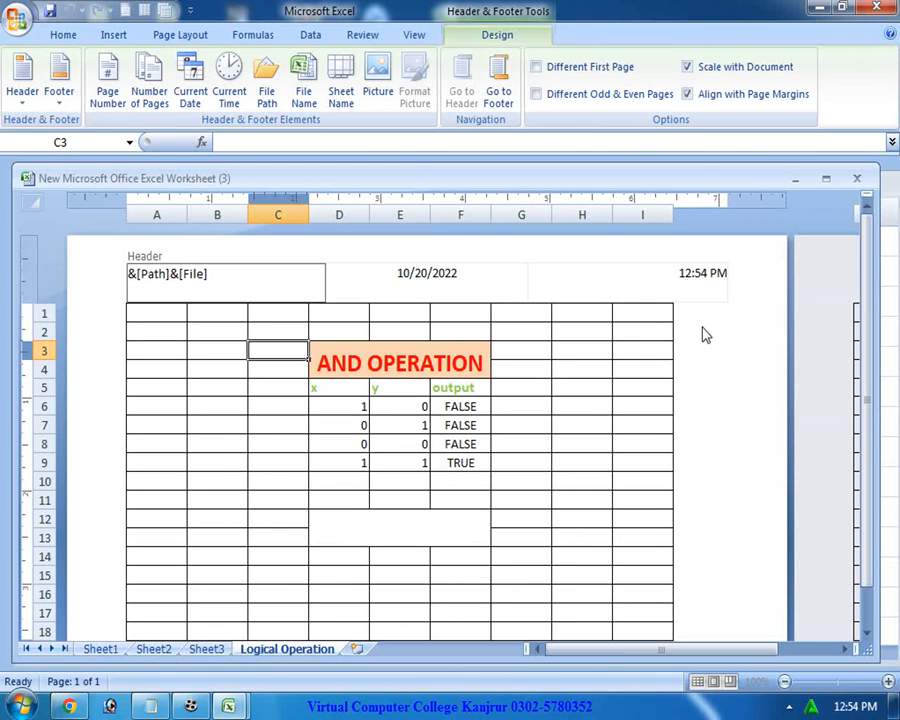
left_click(544, 350)
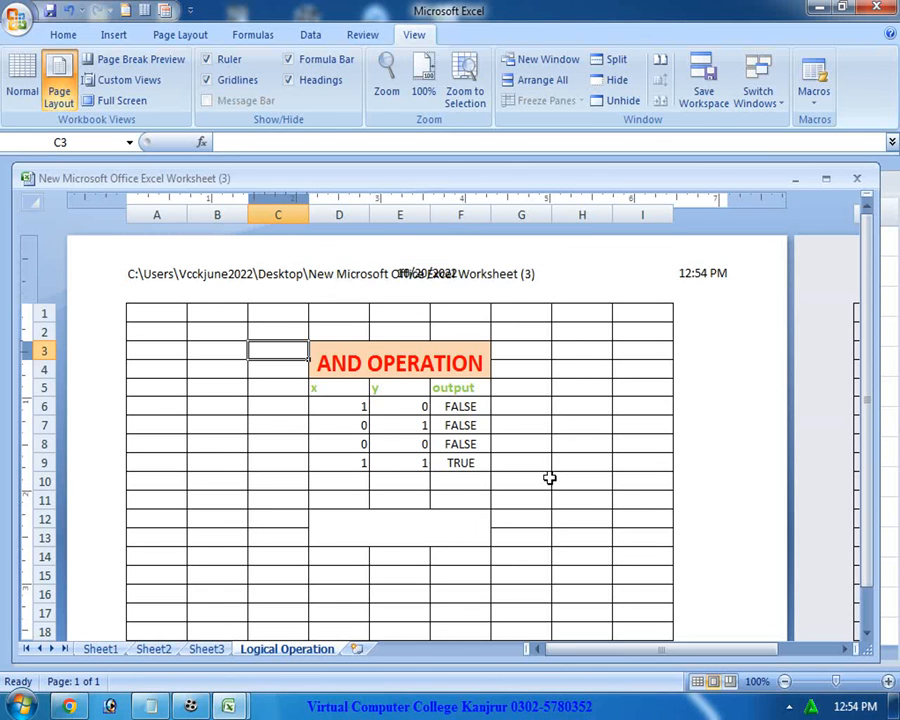
Open the first page's left footer section, jump to the header, and return to the footer
scroll(538, 552, "down", 13)
left_click(225, 408)
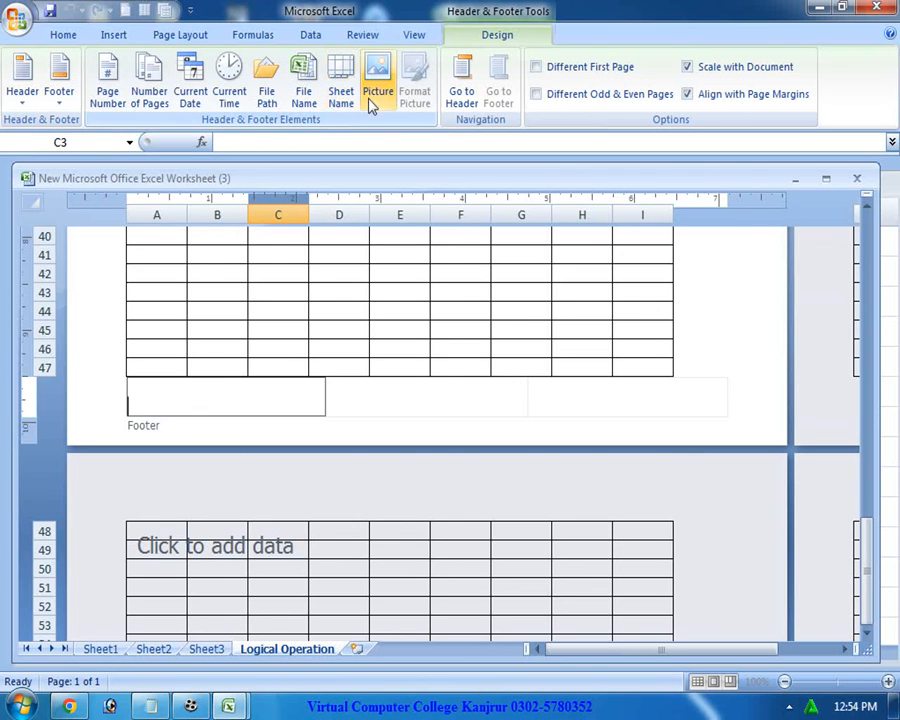
left_click(470, 95)
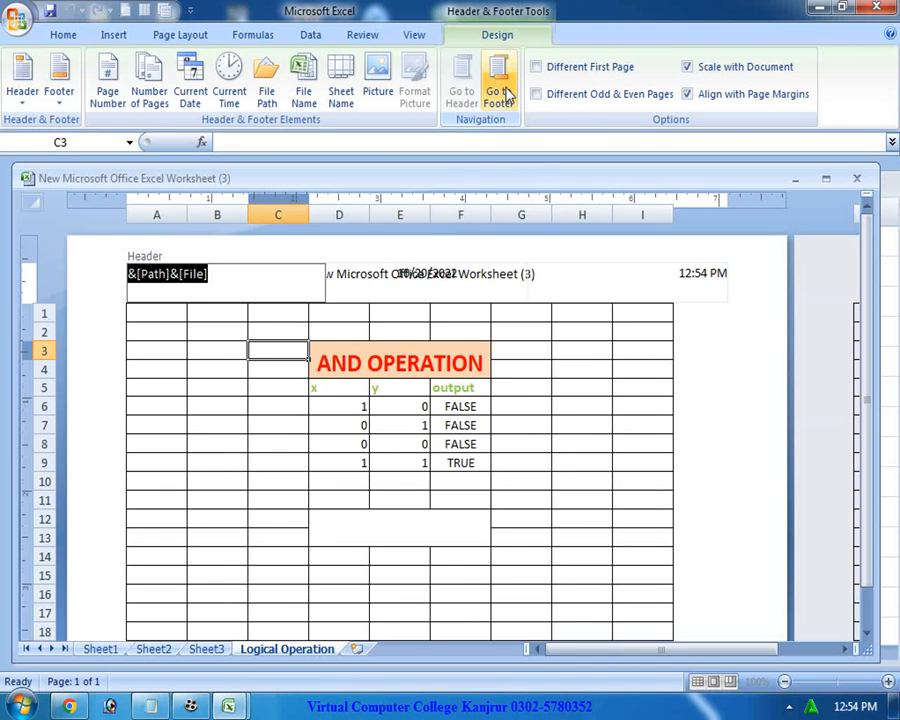
left_click(500, 92)
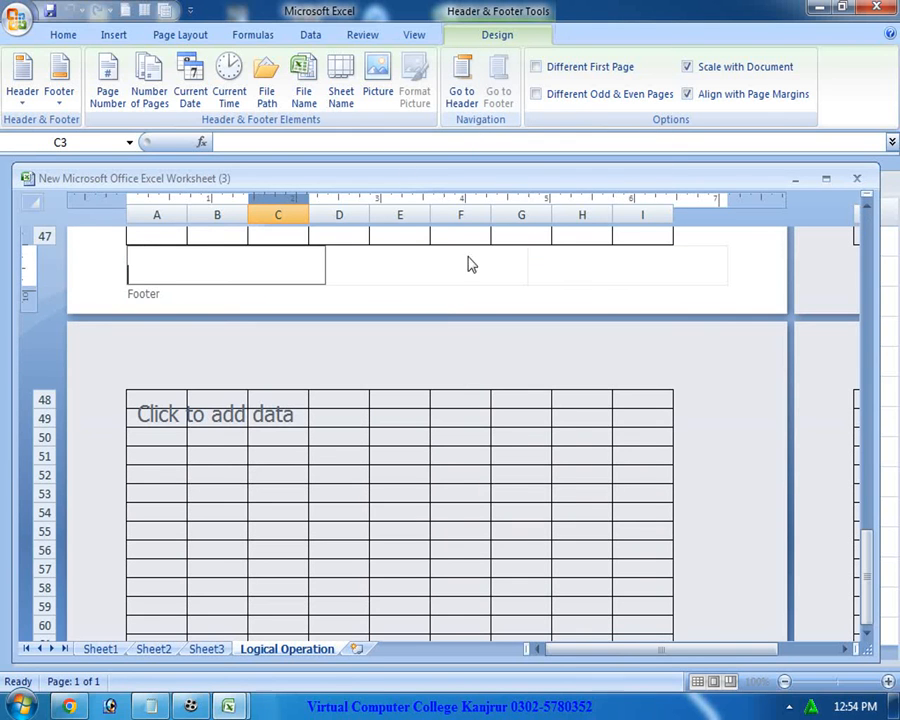
left_click(378, 85)
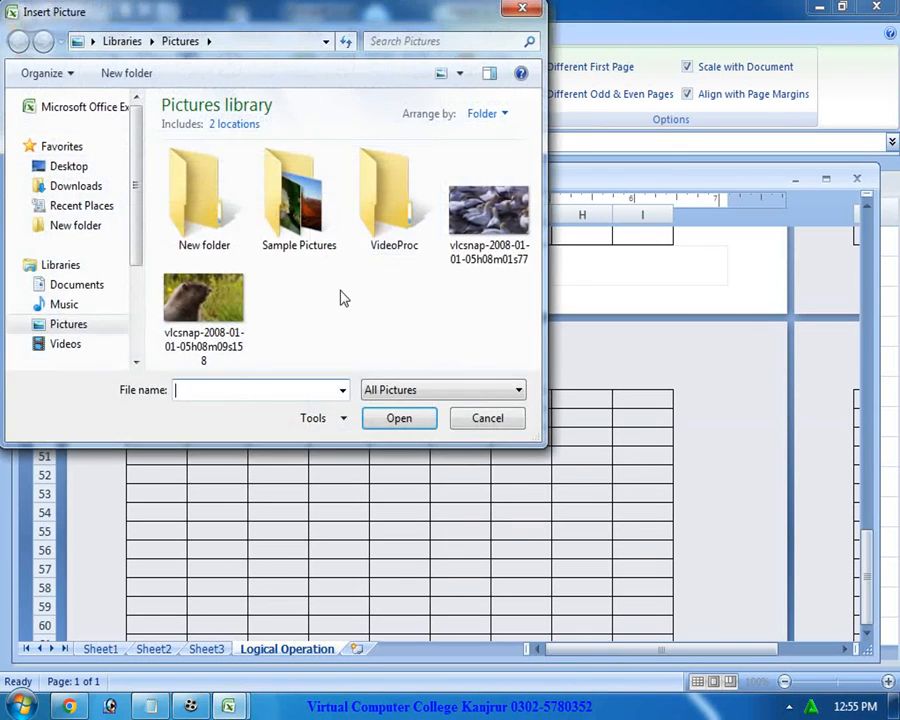
left_click(478, 243)
double_click(478, 243)
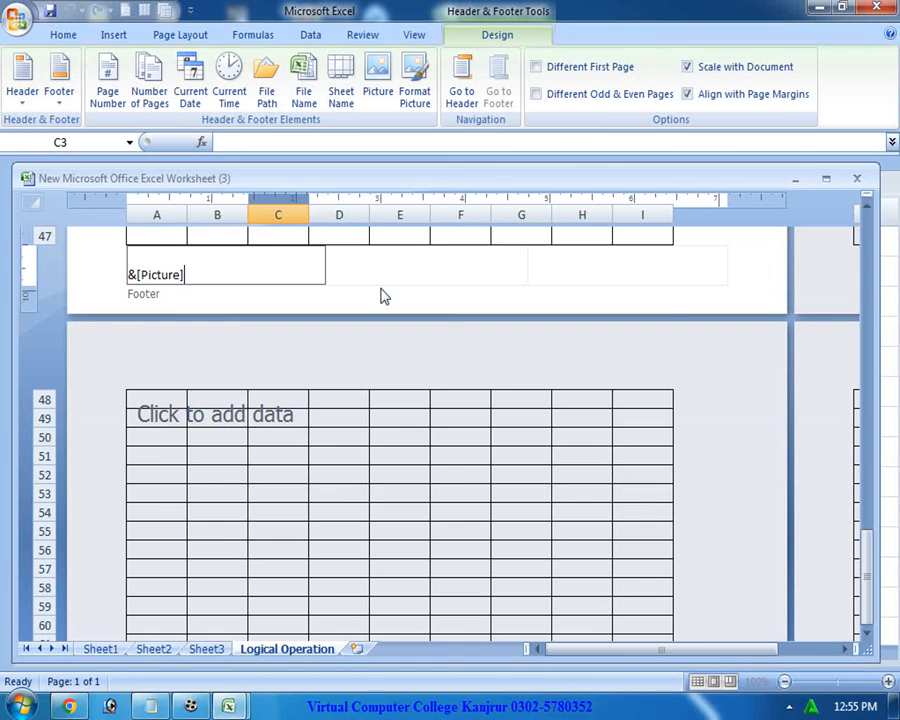
left_click(628, 360)
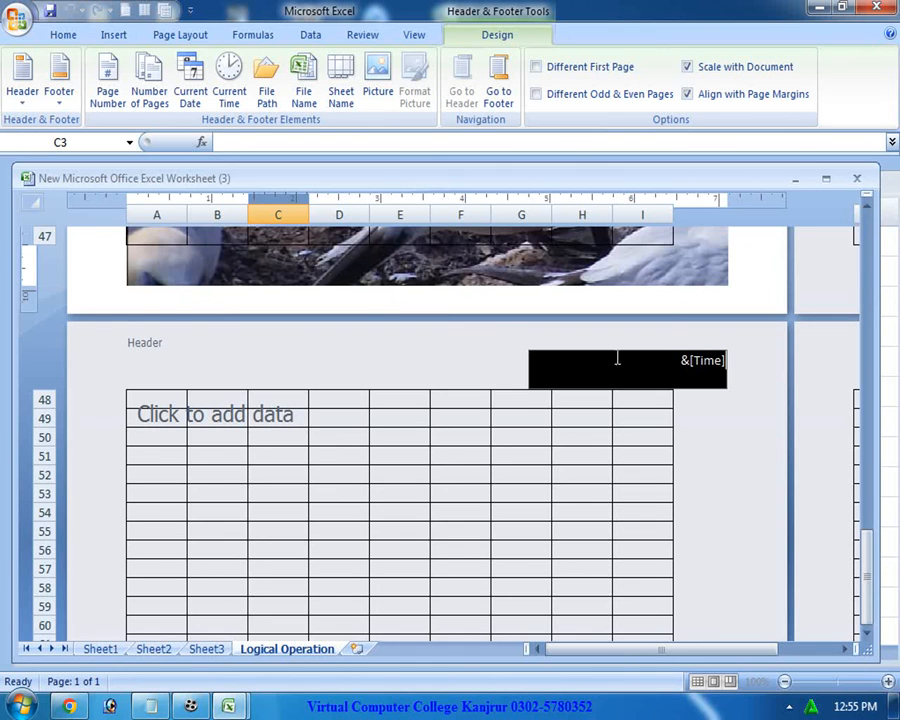